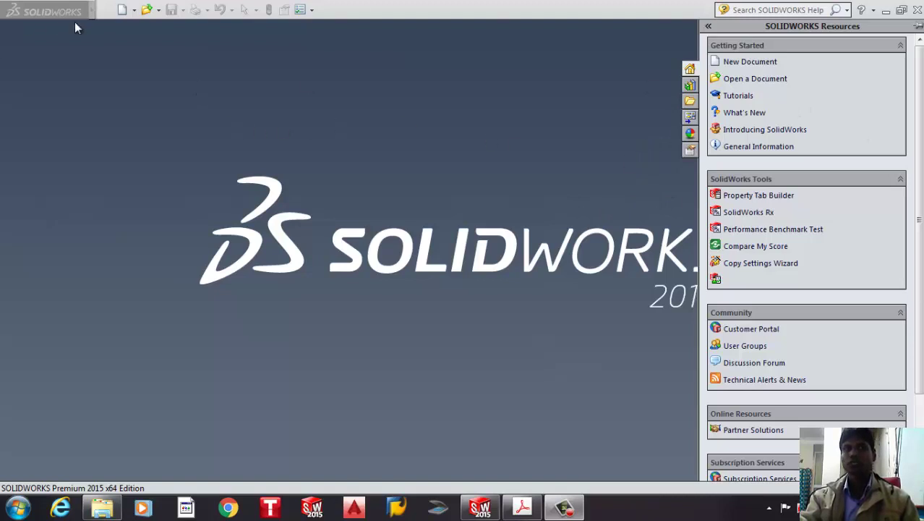
Create a new Part document, Part1, from the New dialog after one cancelled attempt.
left_click(121, 11)
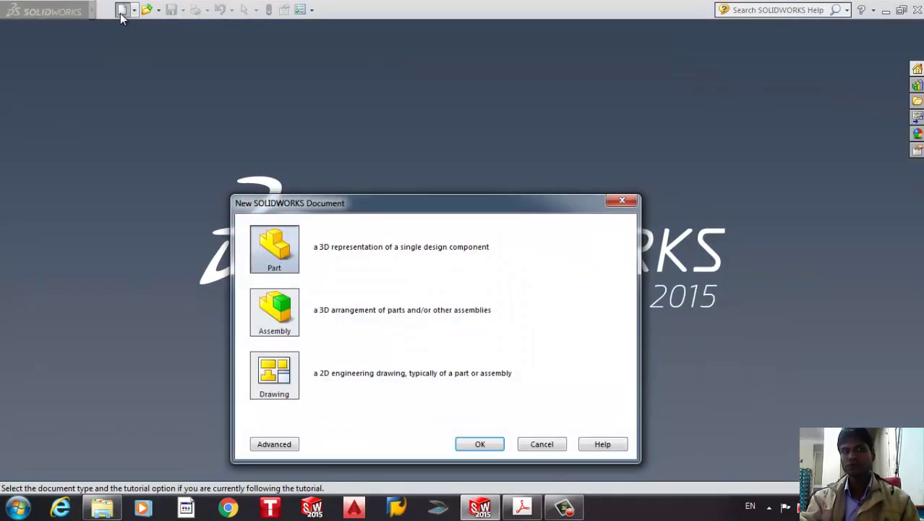
left_click_drag(346, 213, 363, 155)
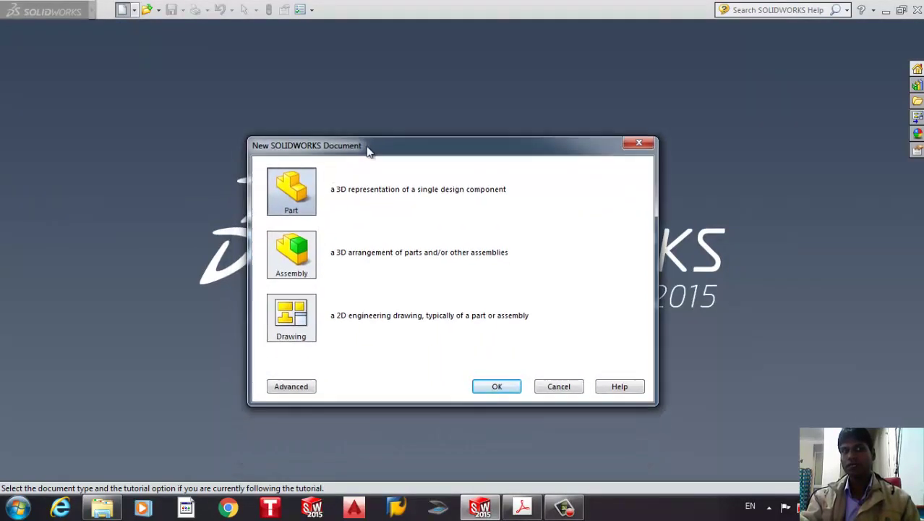
left_click(559, 386)
left_click(133, 10)
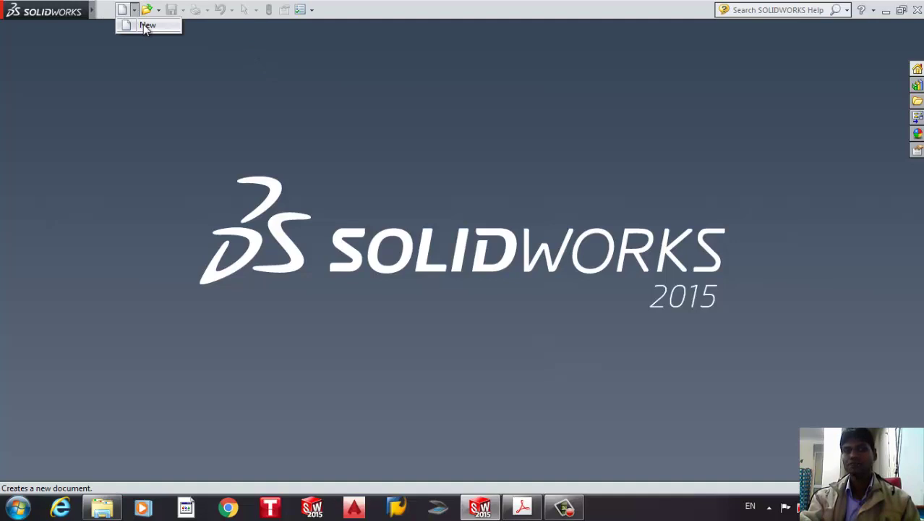
left_click(146, 28)
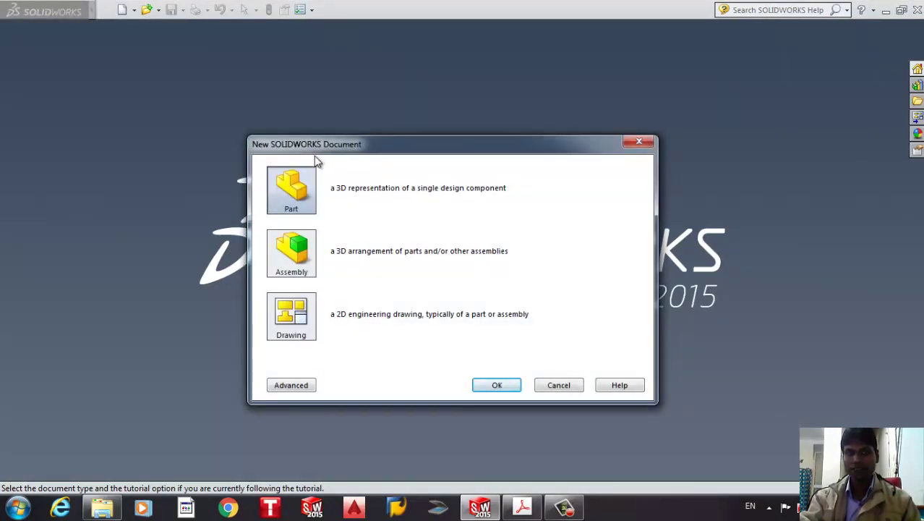
left_click_drag(314, 153, 321, 120)
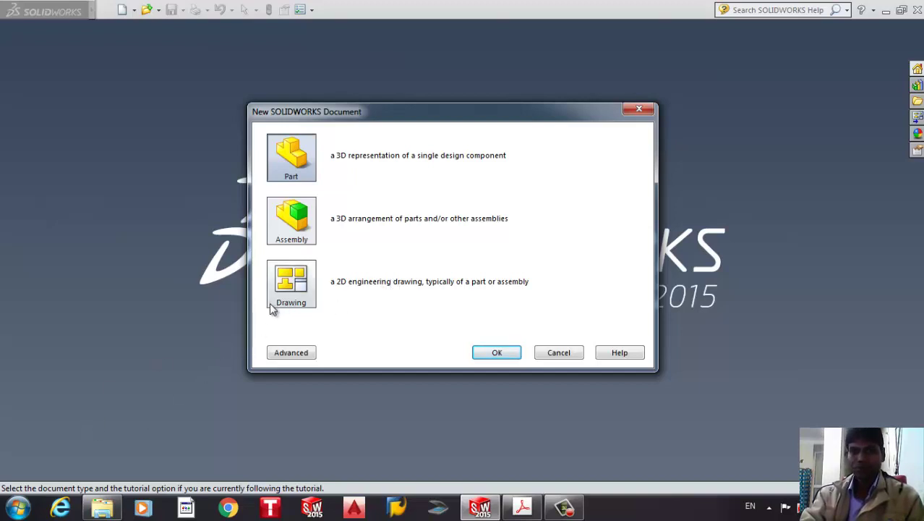
left_click(496, 353)
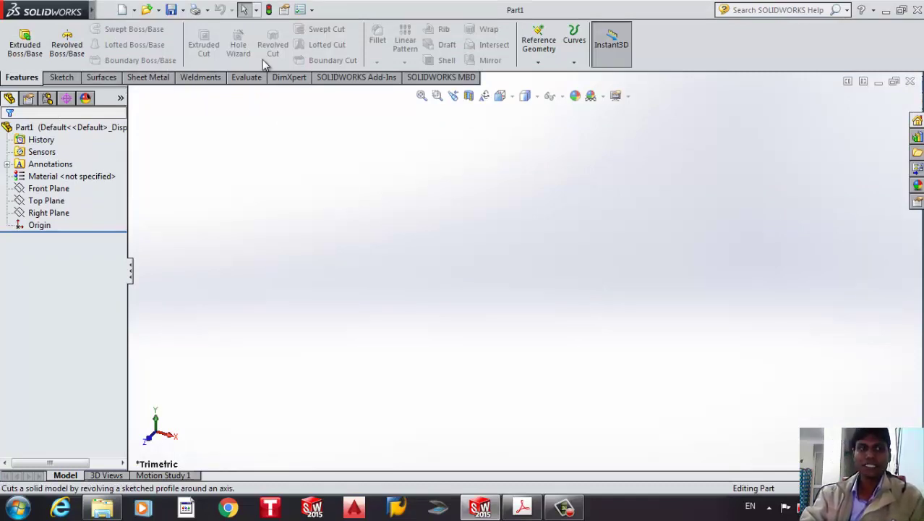
Browse the Sketch, Surfaces, Sheet Metal, Weldments and Features tabs twice, ending on Sketch.
left_click(62, 78)
left_click(93, 78)
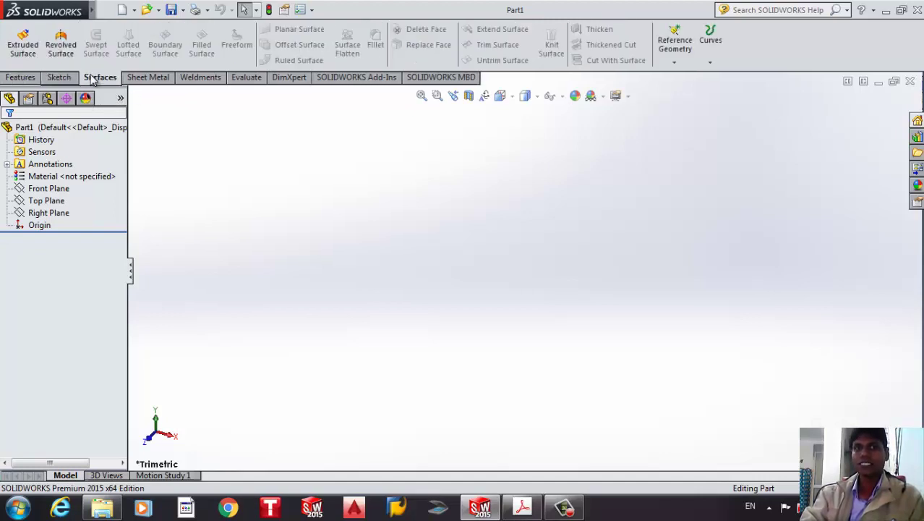
left_click(158, 77)
left_click(198, 78)
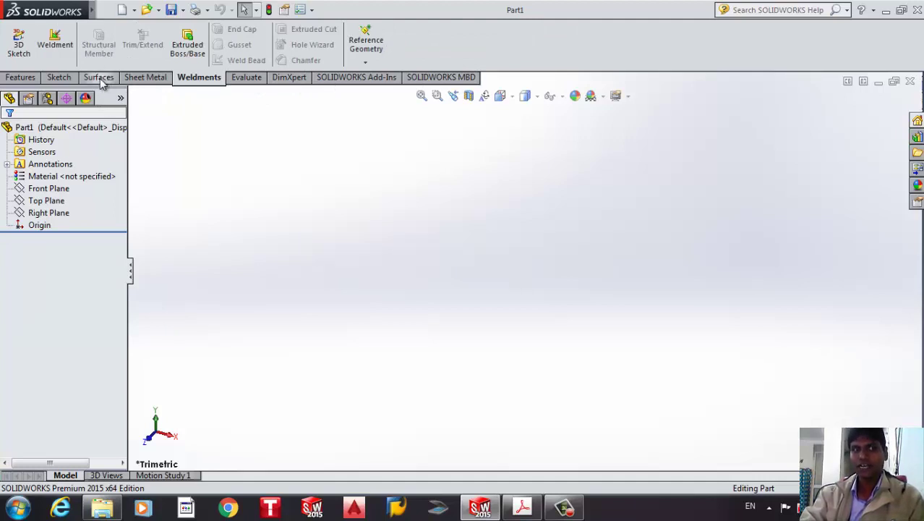
left_click(63, 78)
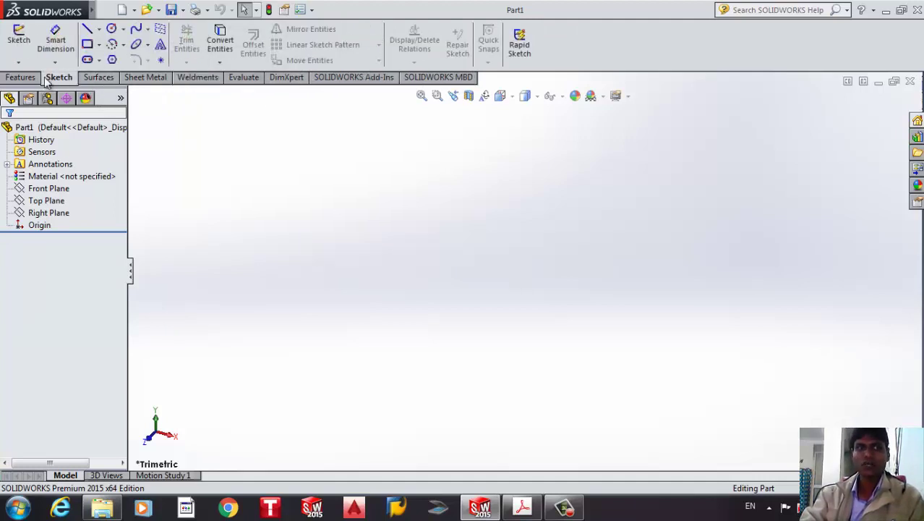
left_click(18, 78)
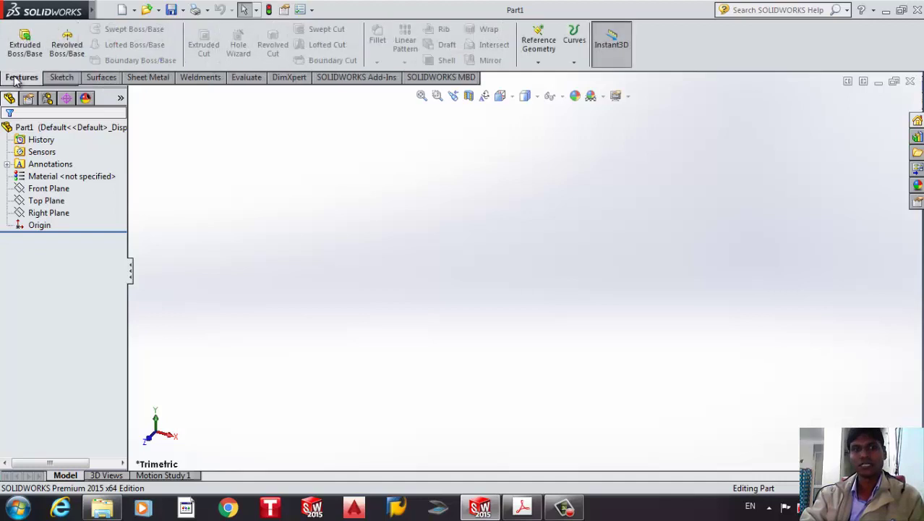
left_click(100, 80)
left_click(141, 78)
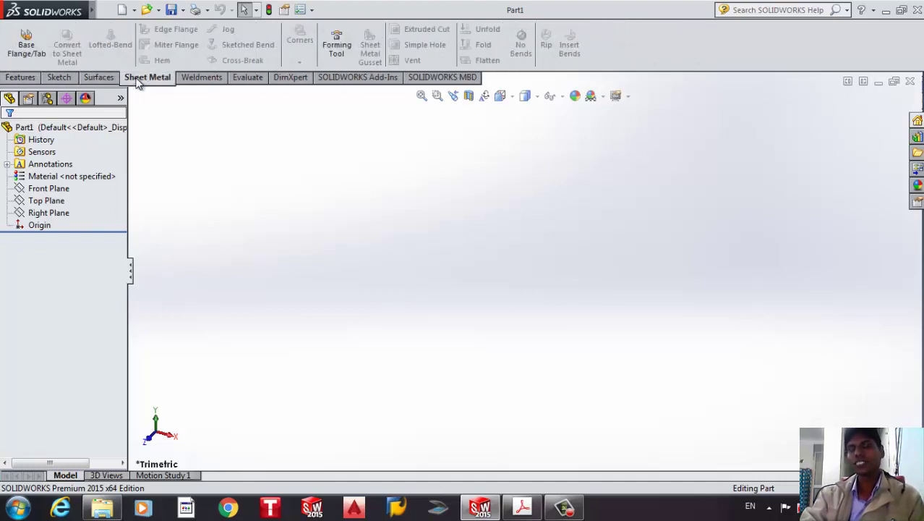
left_click(194, 80)
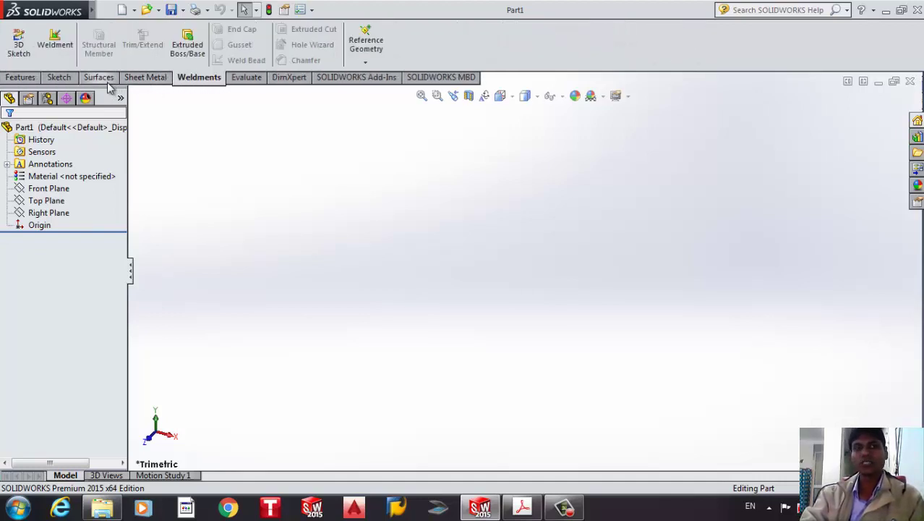
left_click(67, 78)
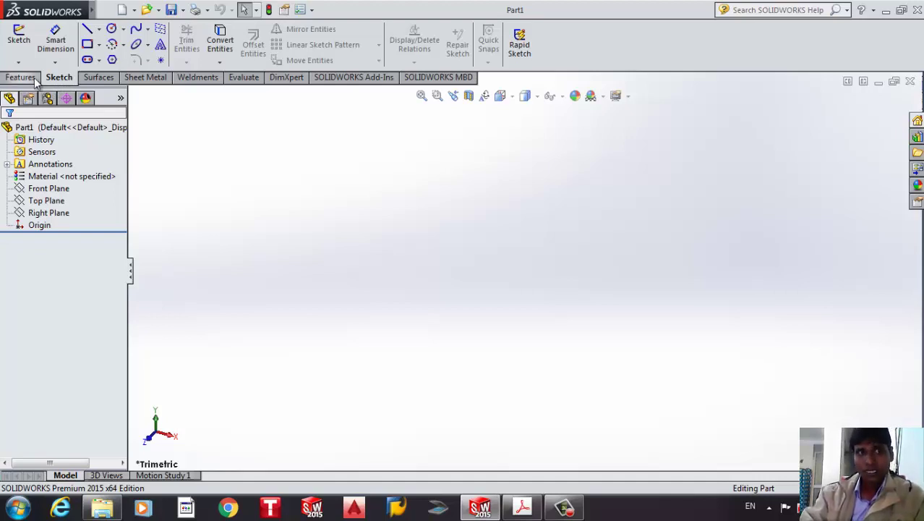
Cycle through the Features, Sketch, Surfaces and Sheet Metal tabs, finishing on Weldments.
left_click(87, 179)
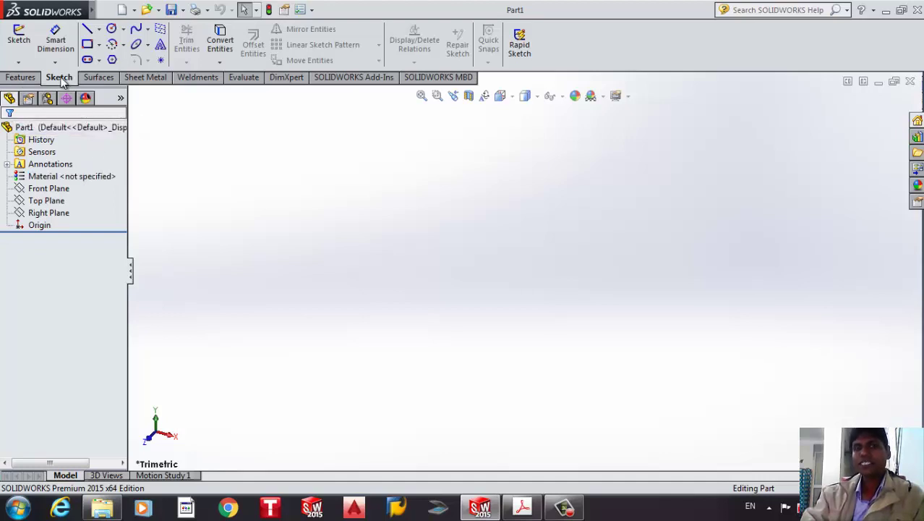
left_click(34, 82)
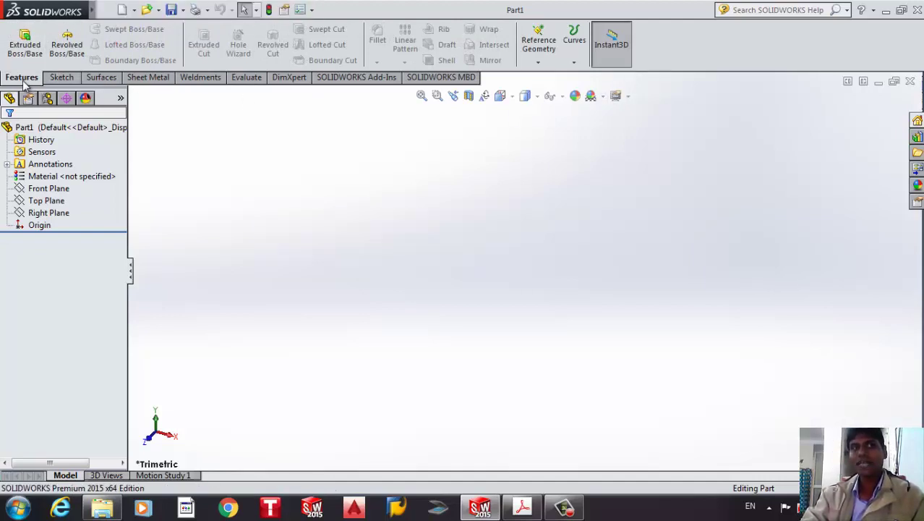
left_click(58, 81)
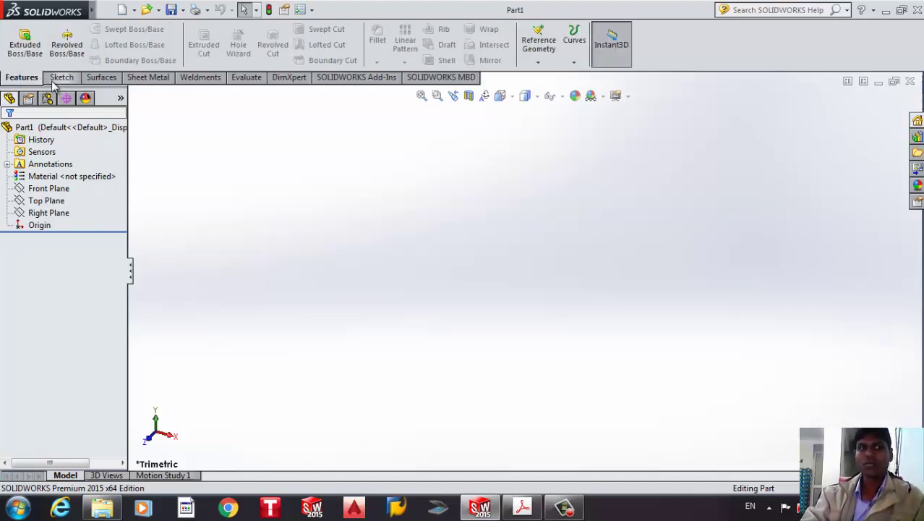
left_click(52, 81)
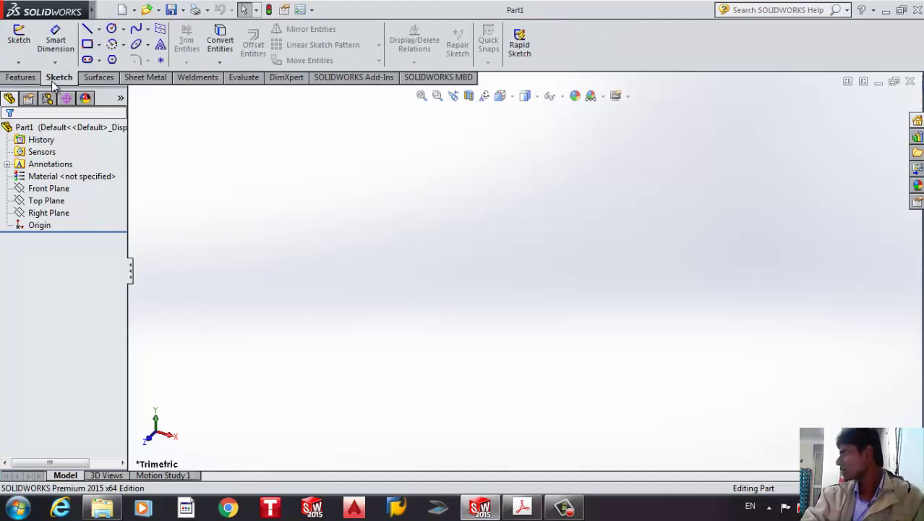
left_click(19, 78)
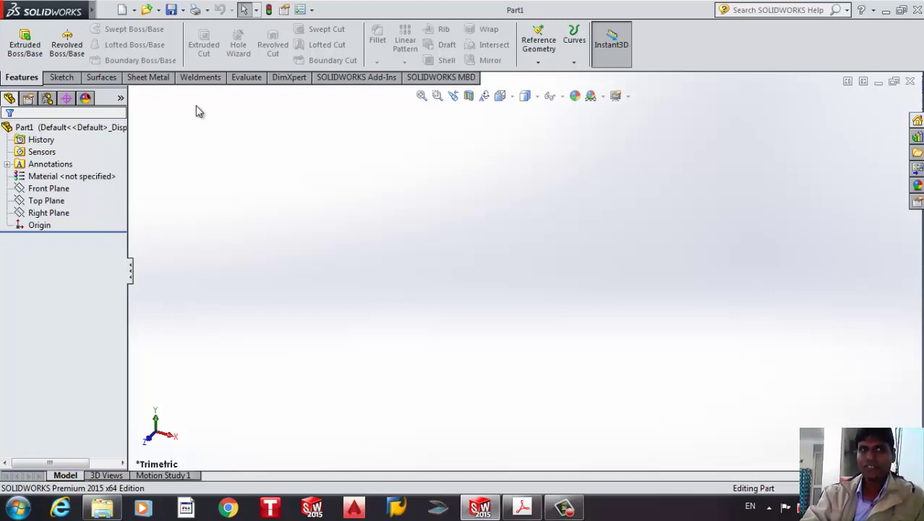
left_click(94, 80)
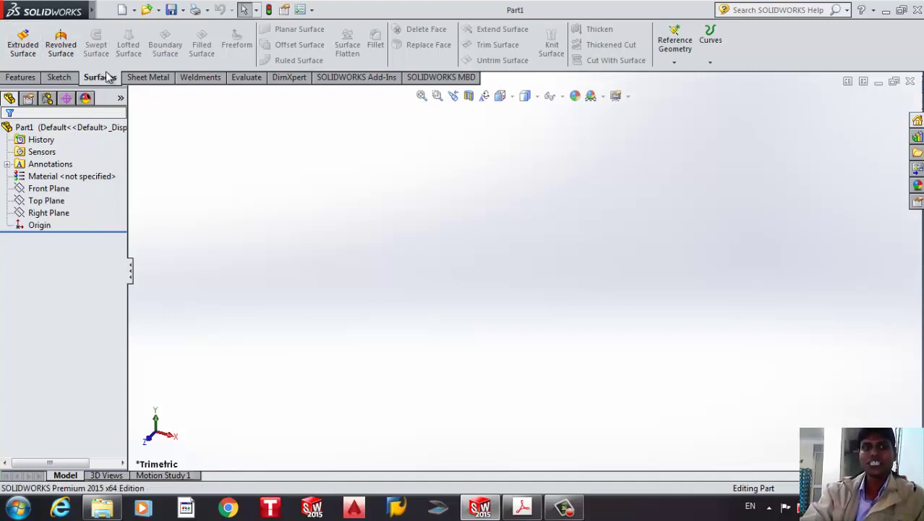
left_click(141, 78)
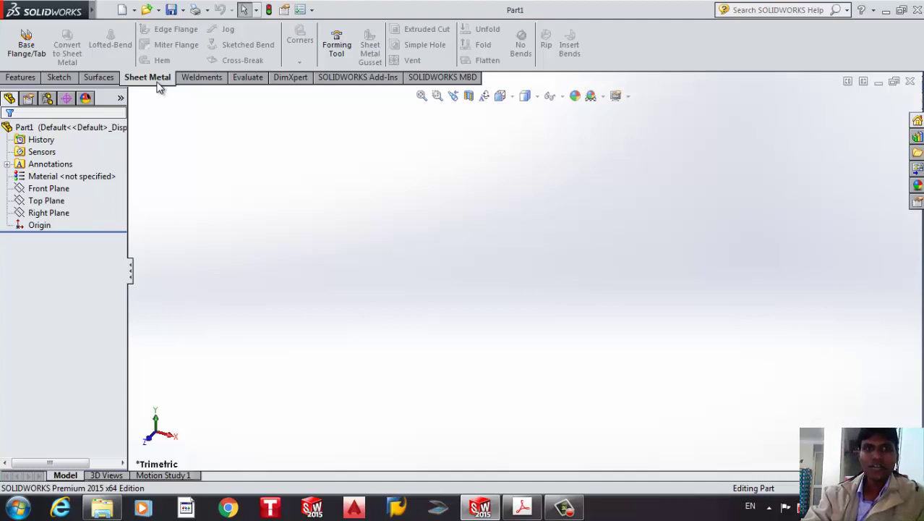
left_click(202, 77)
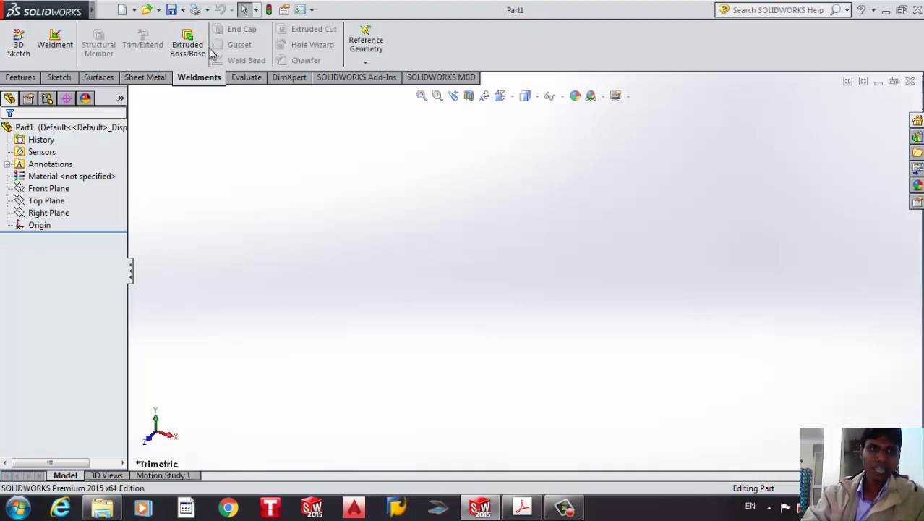
Cycle through the Sheet Metal, Surfaces, Features and Weldments tabs, ending back on Sketch.
left_click(145, 77)
left_click(99, 77)
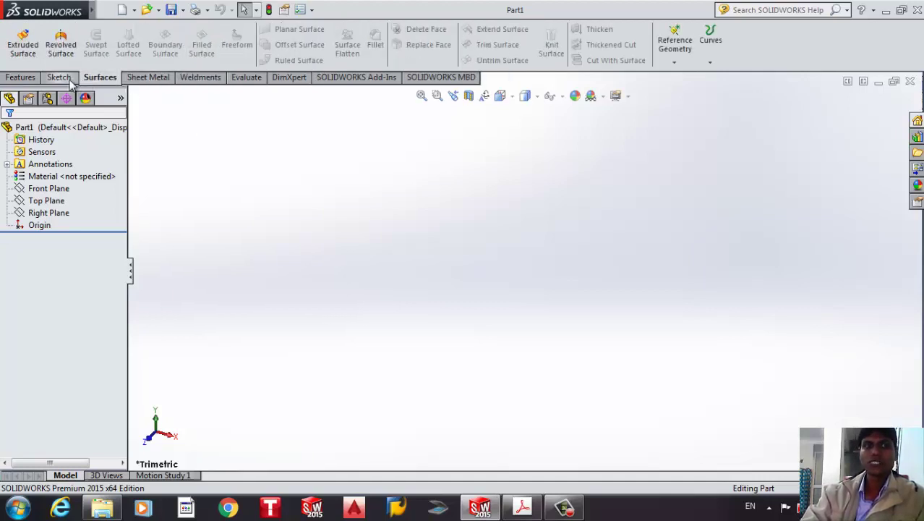
left_click(60, 77)
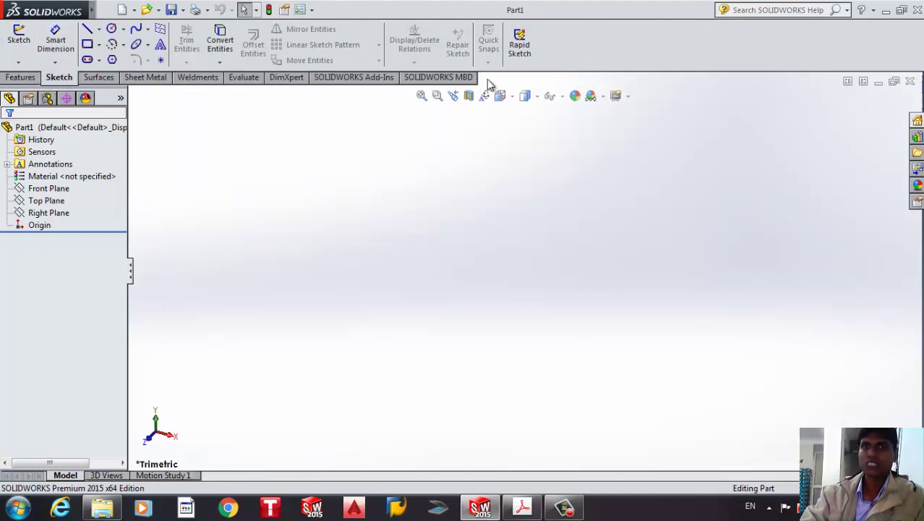
left_click(21, 76)
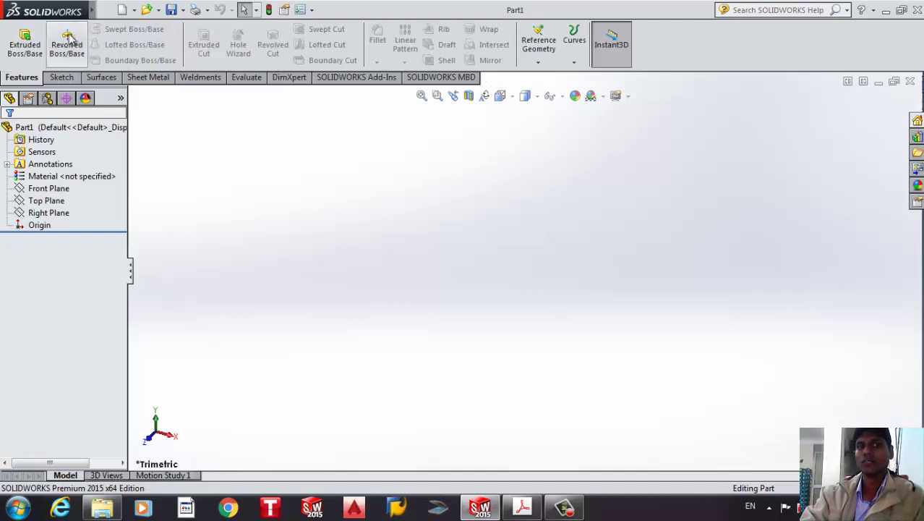
left_click(99, 78)
left_click(145, 78)
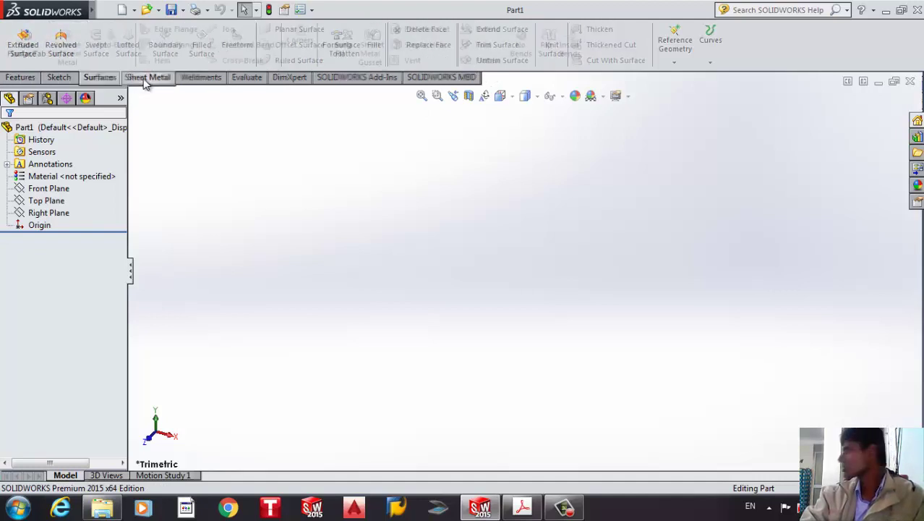
left_click(217, 78)
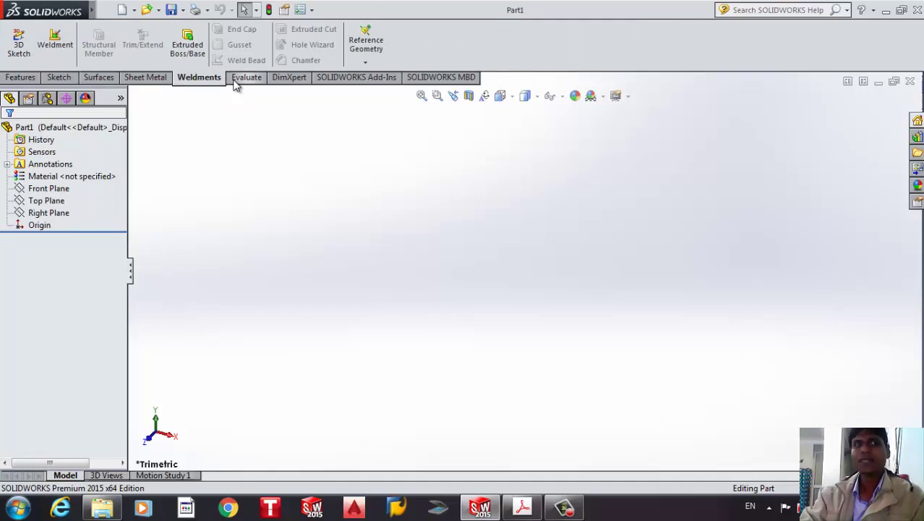
left_click(59, 77)
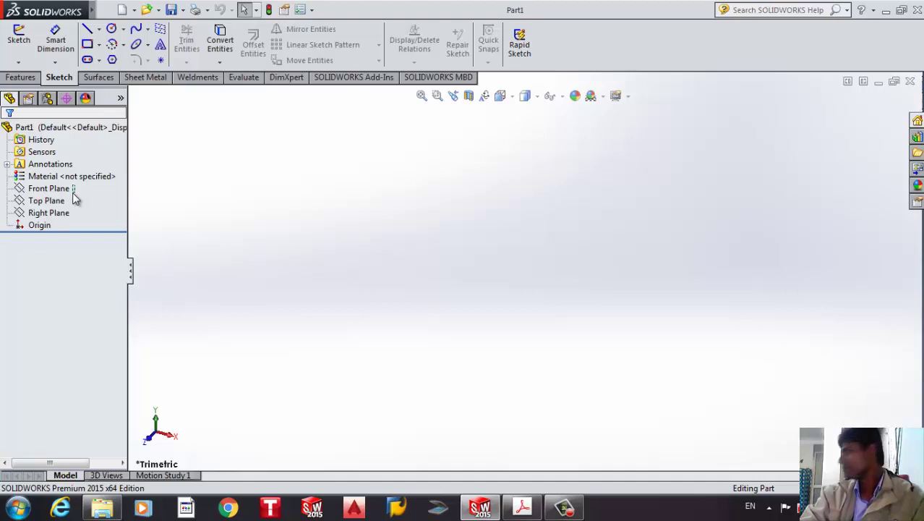
Set the Front, Top and Right Planes to Show so all three stay displayed.
left_click_drag(75, 186, 52, 215)
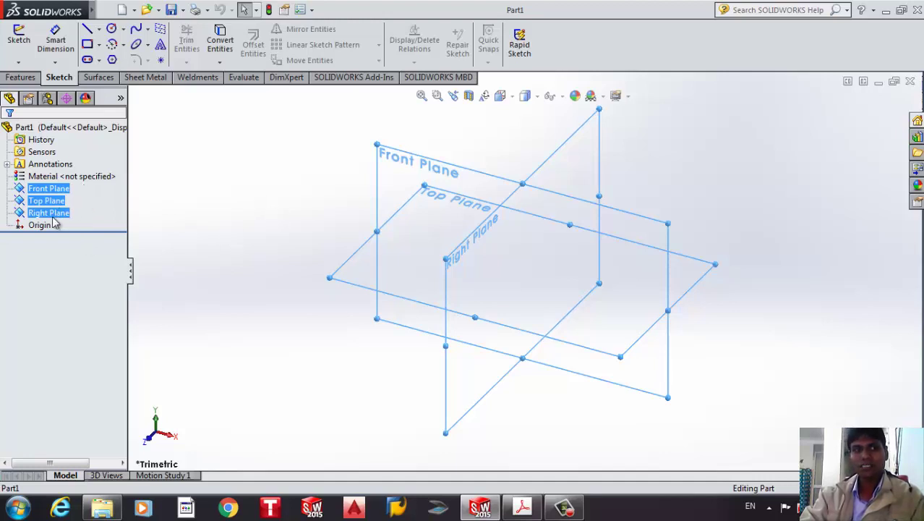
left_click(182, 206)
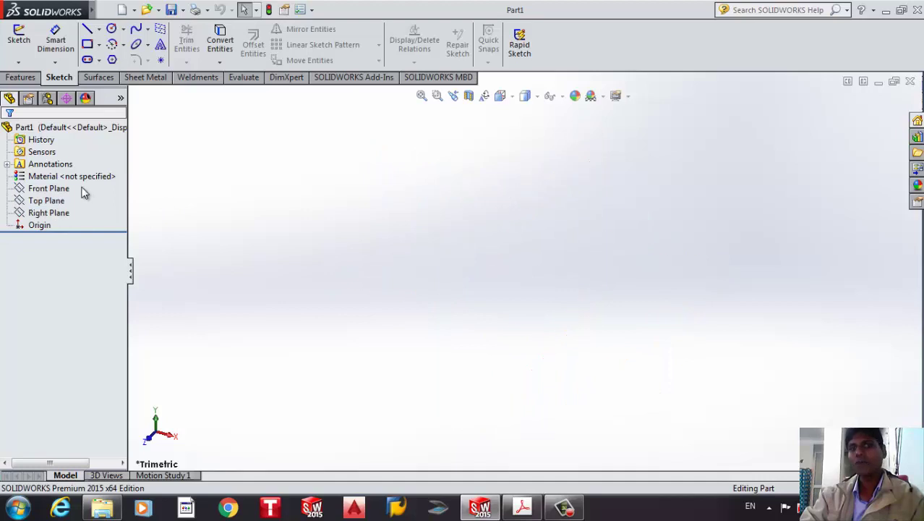
left_click(66, 213, "shift")
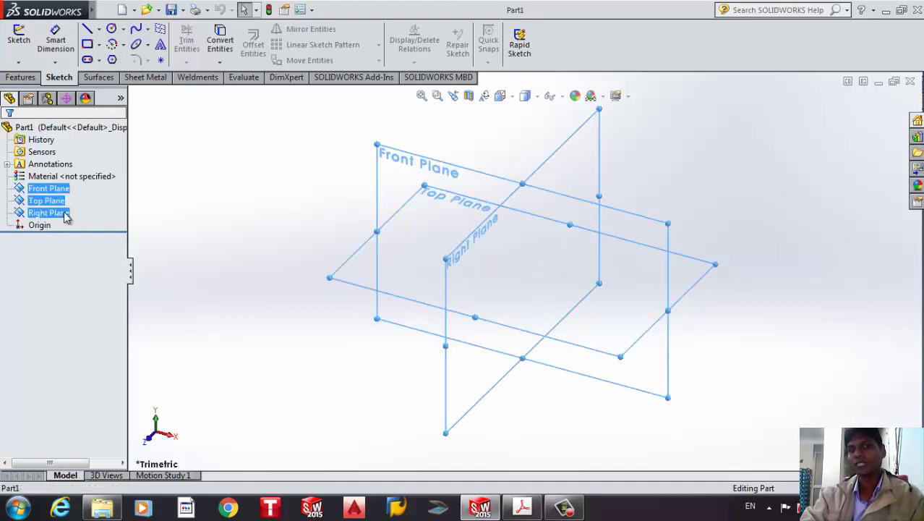
left_click(296, 207)
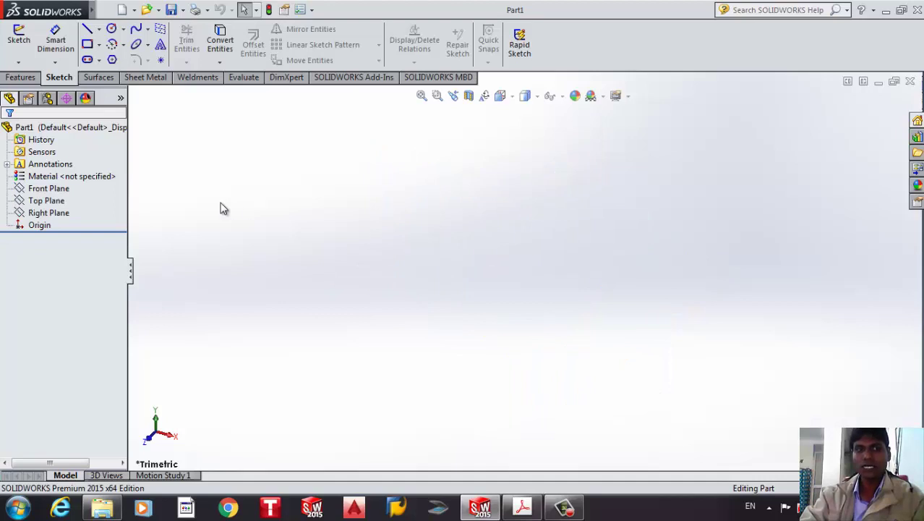
left_click(63, 219, "shift")
right_click(63, 221)
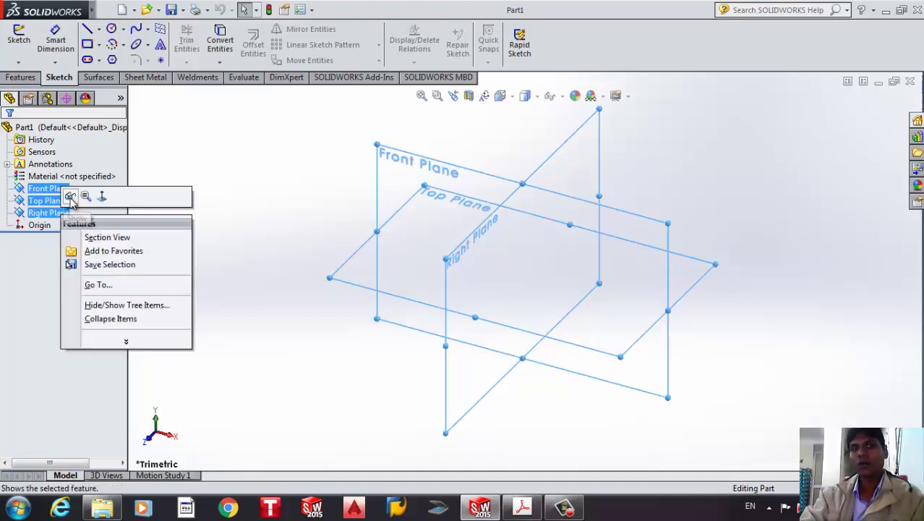
left_click(70, 196)
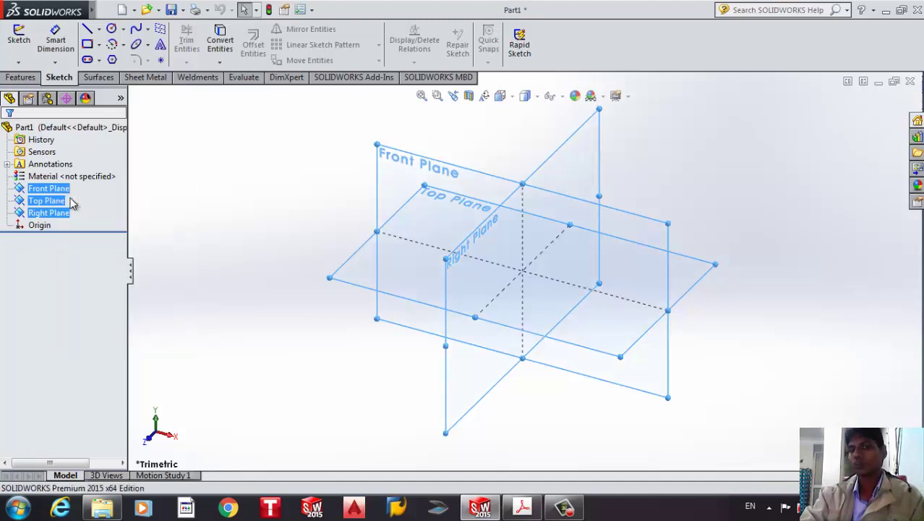
left_click(284, 163)
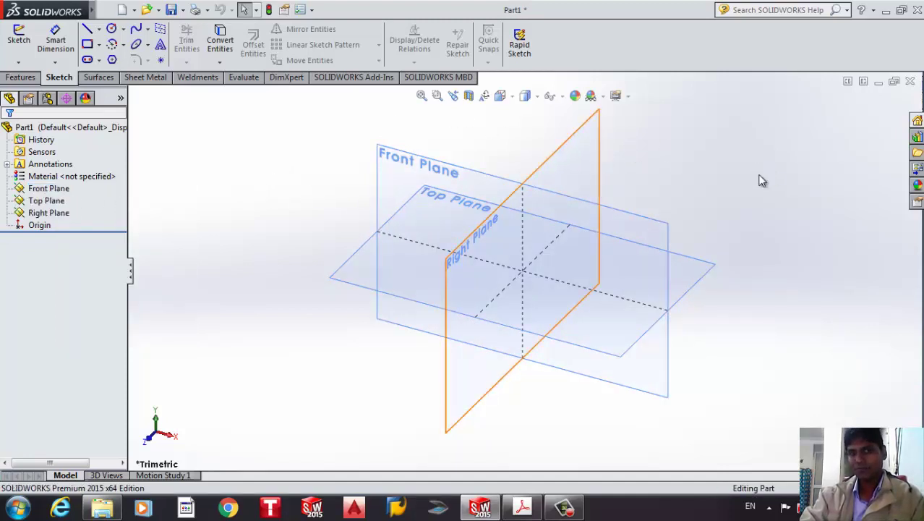
key("f")
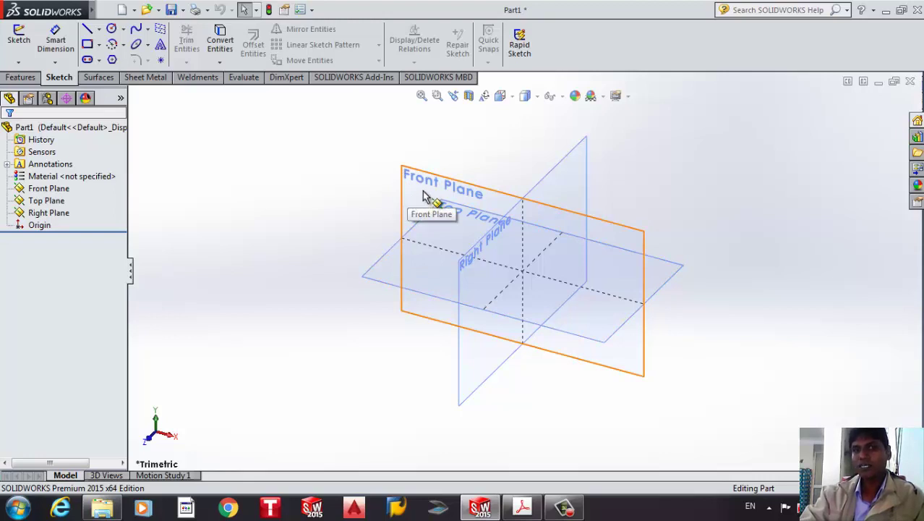
left_click(424, 195)
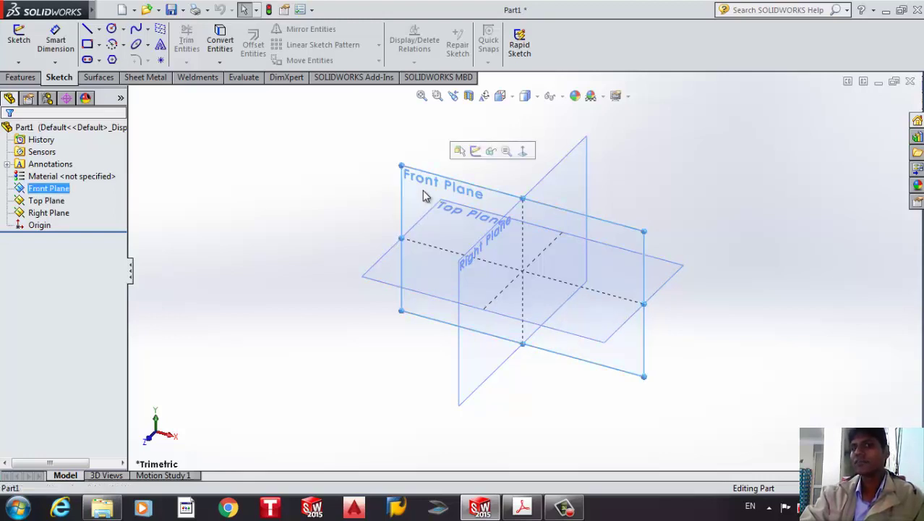
left_click(522, 152)
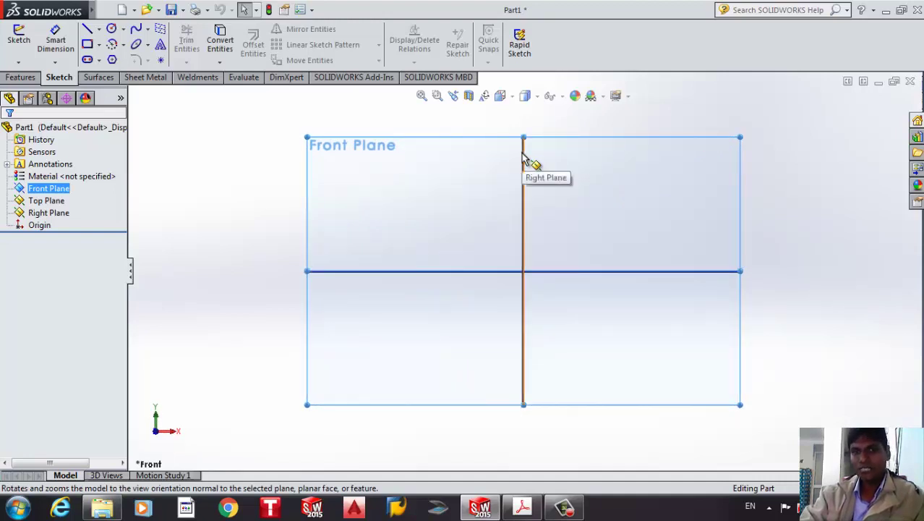
scroll(522, 162, "up", 2)
middle_click_drag(569, 219, 507, 249)
left_click(258, 243)
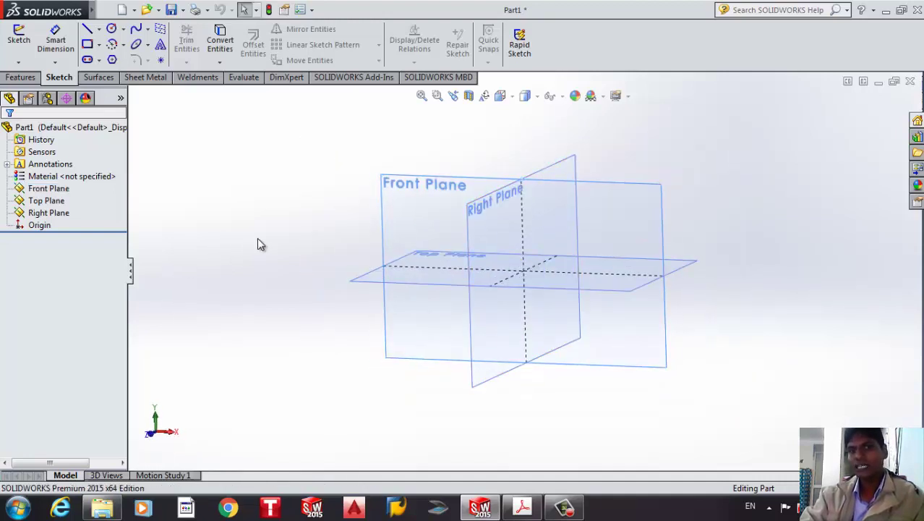
left_click(411, 197)
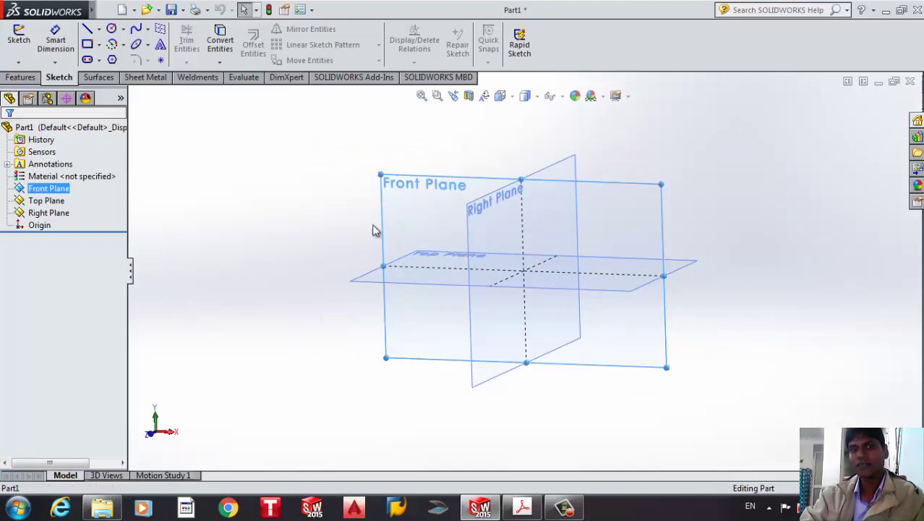
left_click(308, 217)
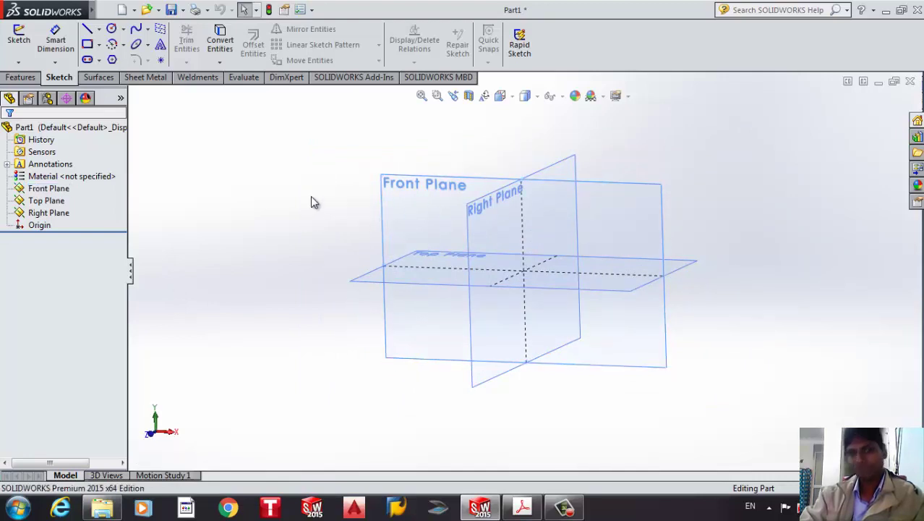
mouse_move(311, 200)
middle_mouse_down()
mouse_move(406, 205)
mouse_move(367, 213)
middle_mouse_up()
left_click(409, 208)
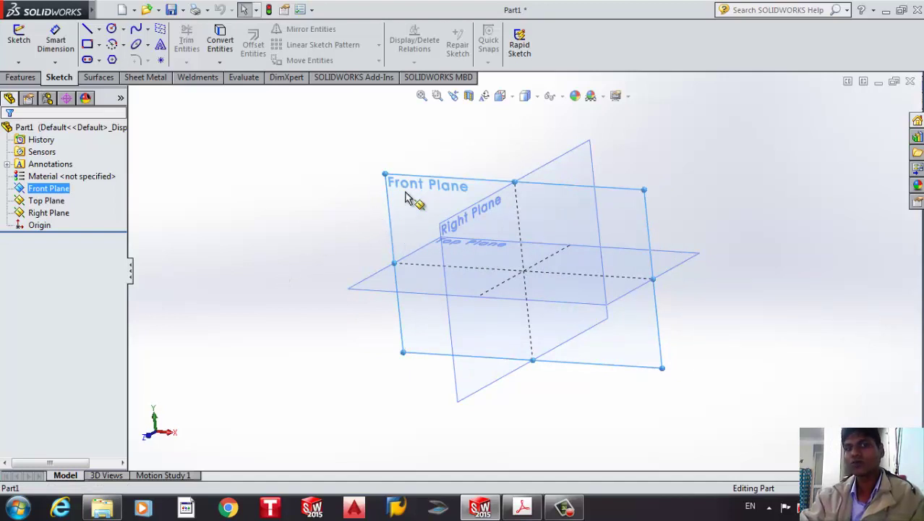
middle_click_drag(324, 206, 271, 250)
left_click(271, 250)
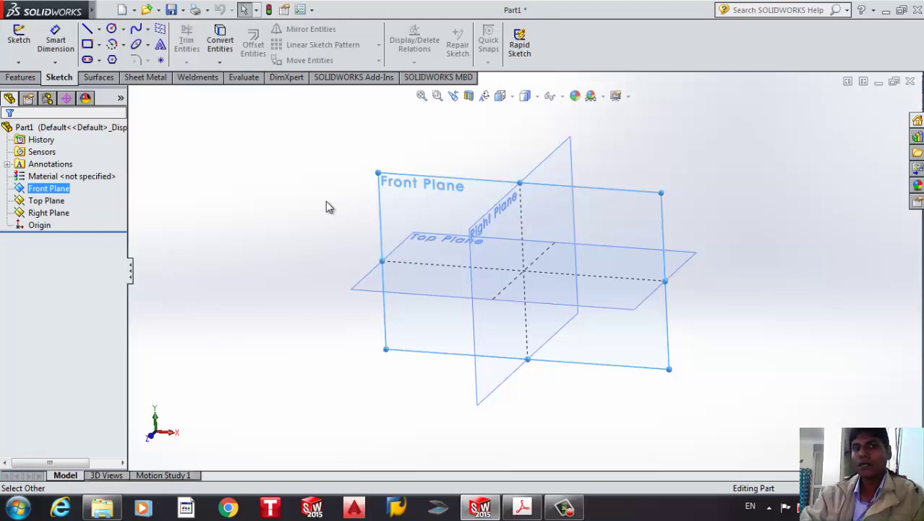
key("space")
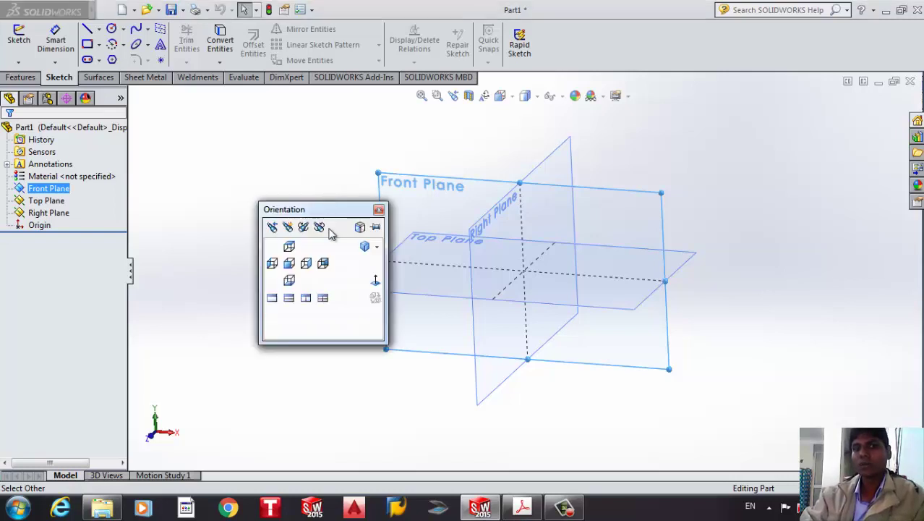
left_click_drag(308, 210, 310, 196)
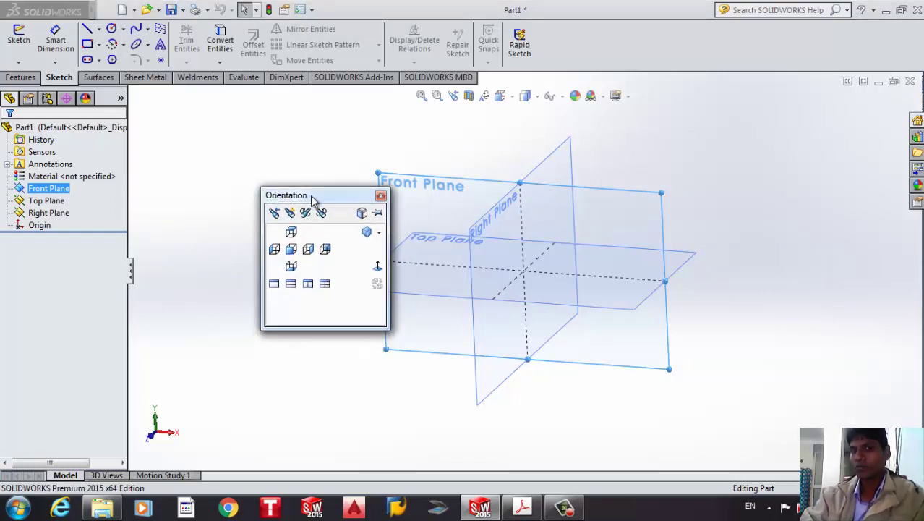
left_click(378, 267)
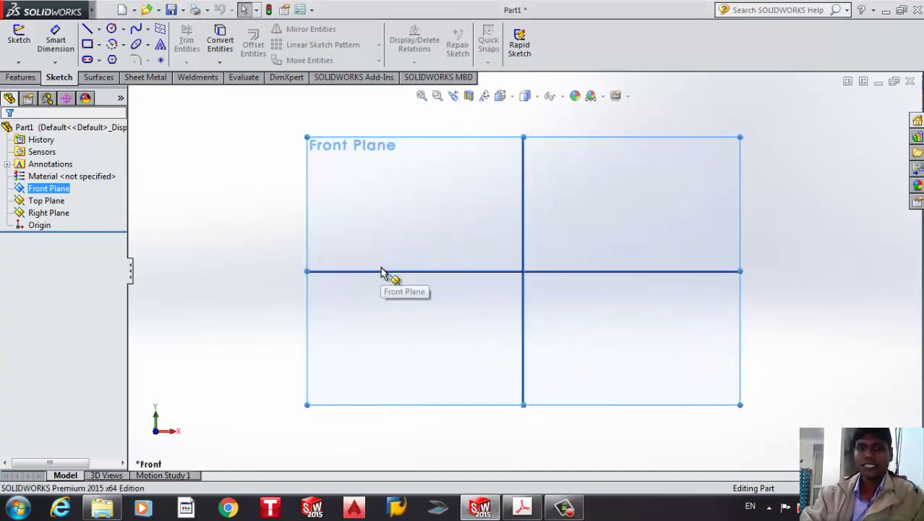
middle_click_drag(381, 271, 361, 289)
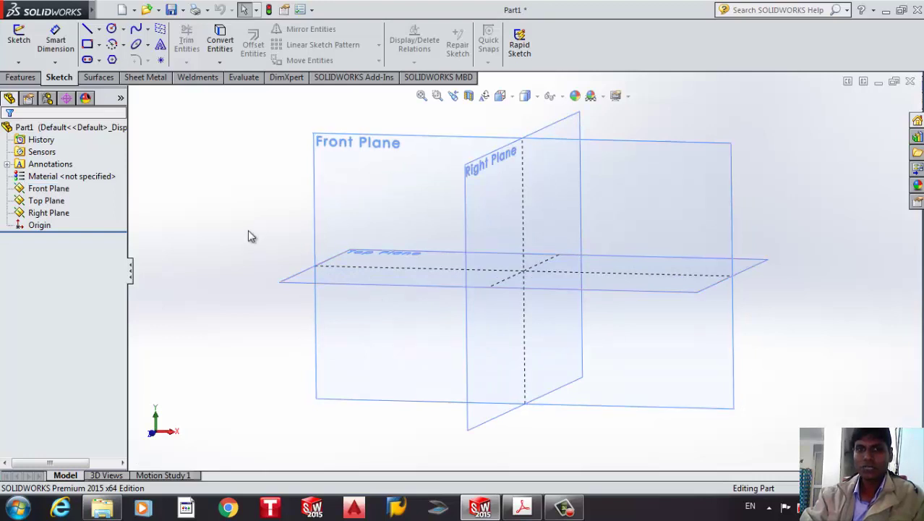
key("z")
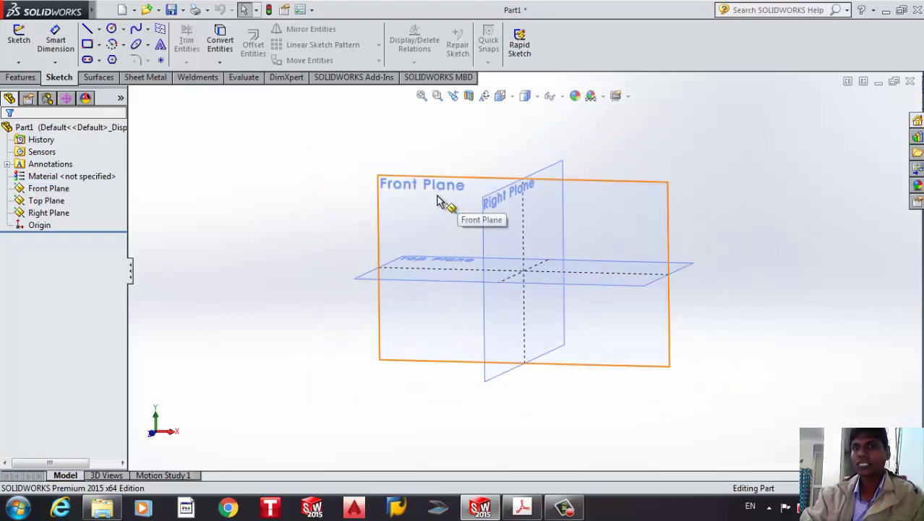
left_click(438, 202)
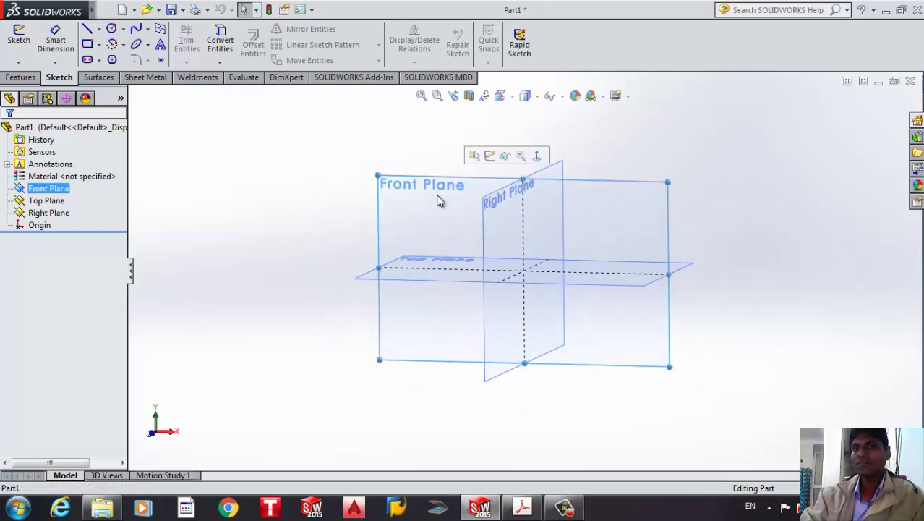
left_click(513, 99)
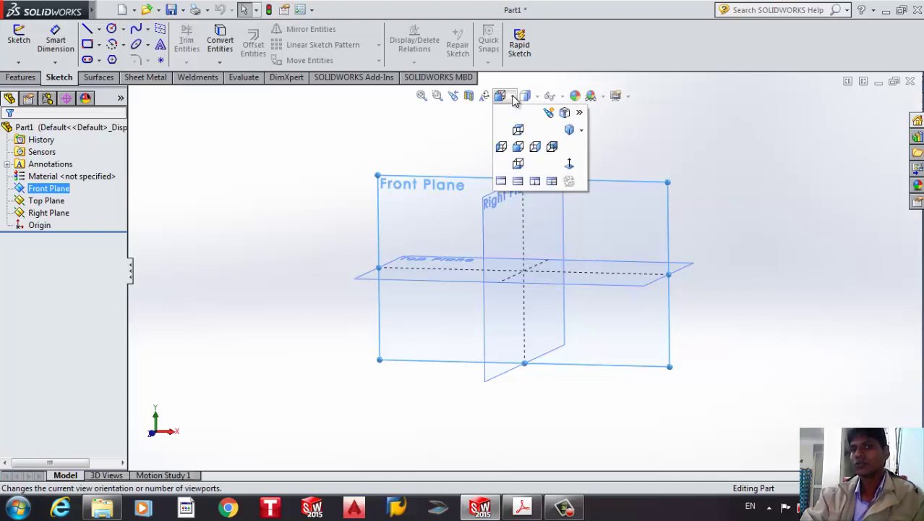
left_click(572, 163)
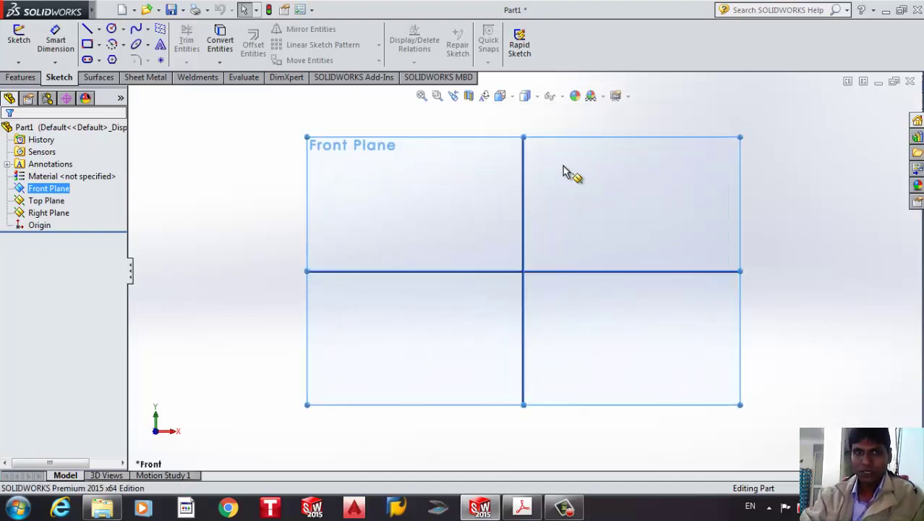
scroll(571, 172, "up", 2)
middle_click_drag(563, 196, 527, 233)
left_click(314, 207)
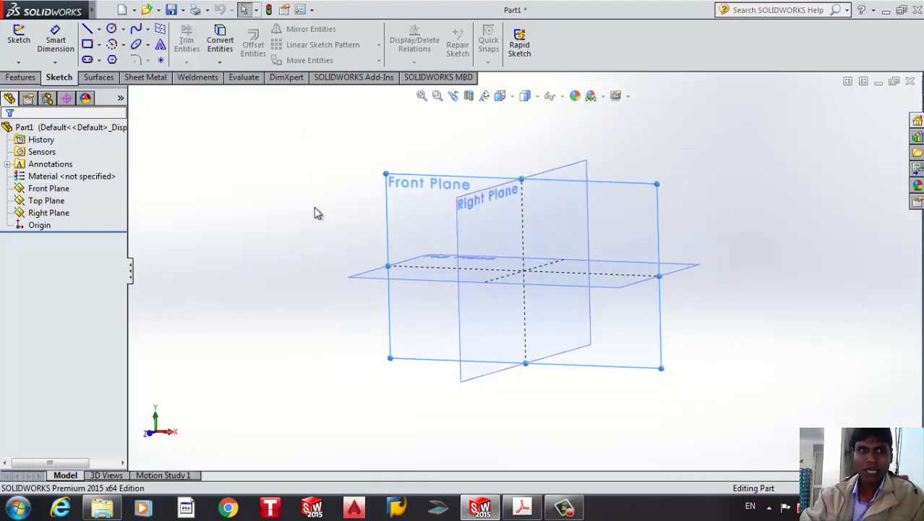
left_click(428, 207)
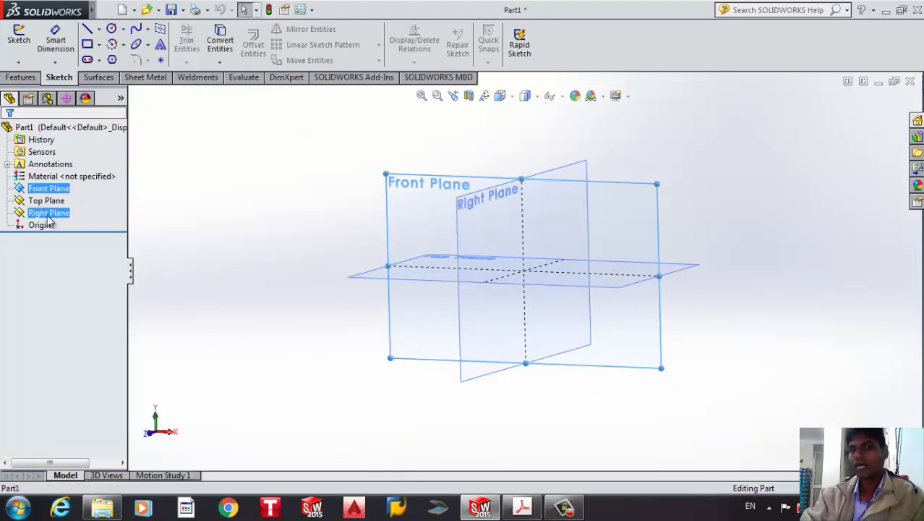
Orient the view Normal To the Front Plane so it faces the screen squarely.
right_click(50, 189)
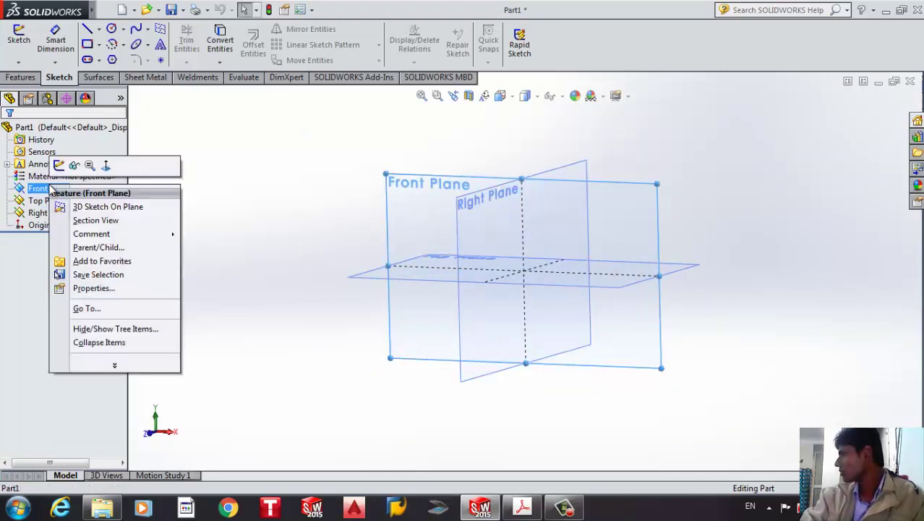
left_click(107, 166)
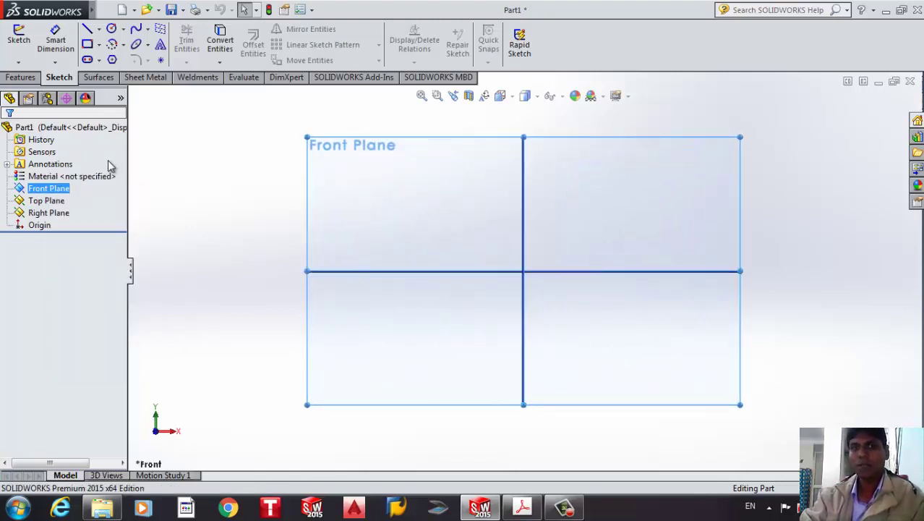
mouse_move(302, 144)
middle_mouse_down()
mouse_move(409, 222)
mouse_move(381, 208)
mouse_move(420, 239)
mouse_move(421, 259)
middle_mouse_up()
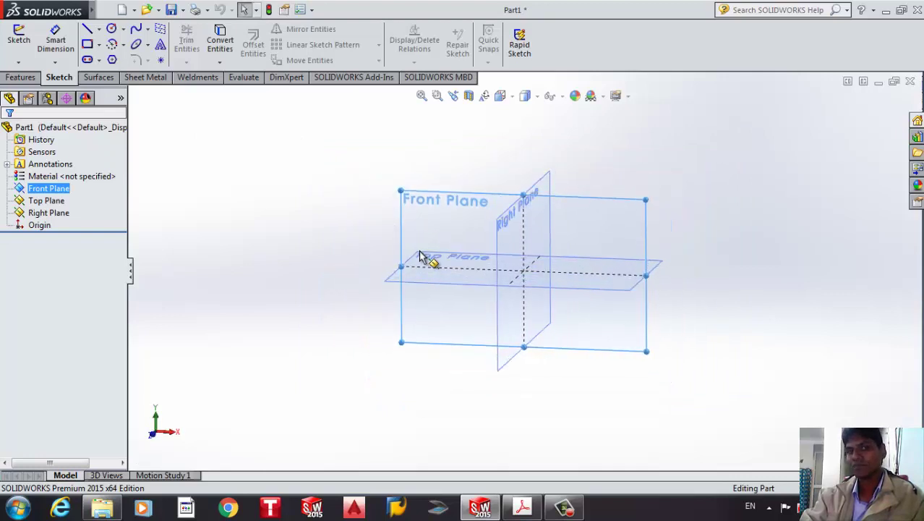
left_click(427, 220)
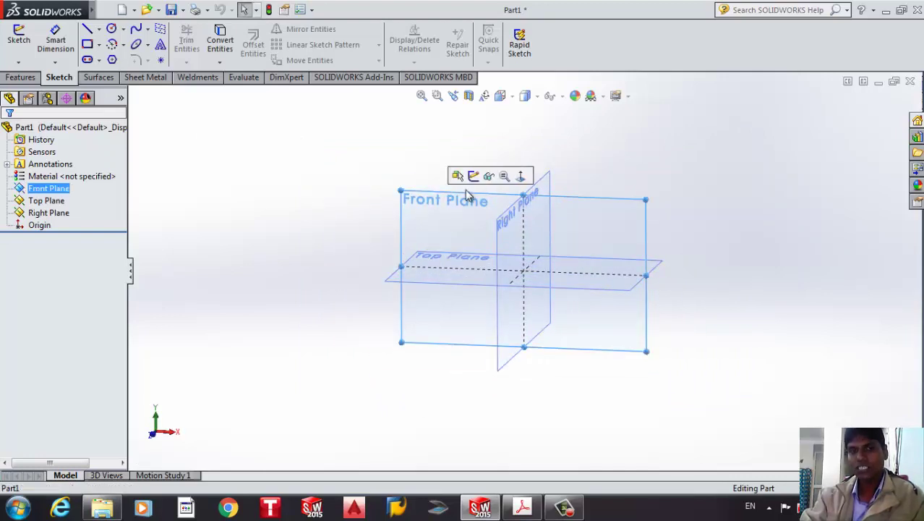
left_click(520, 176)
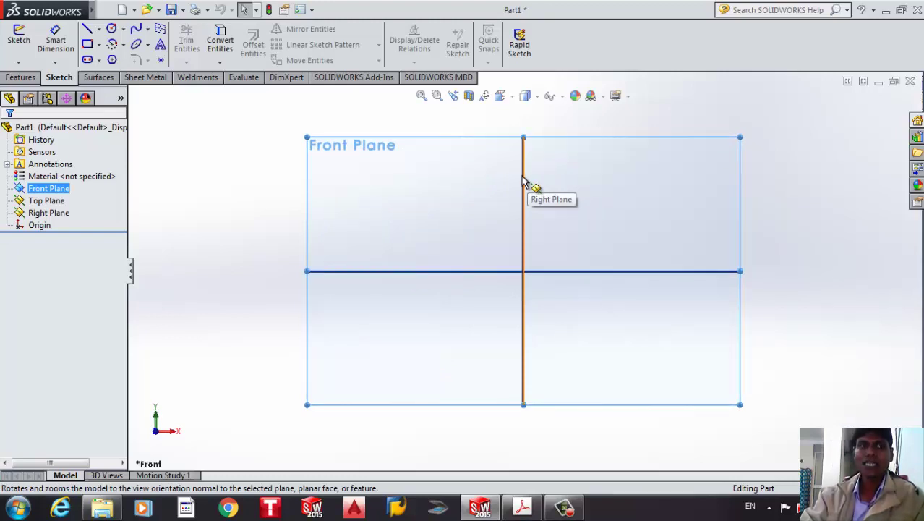
left_click(249, 201)
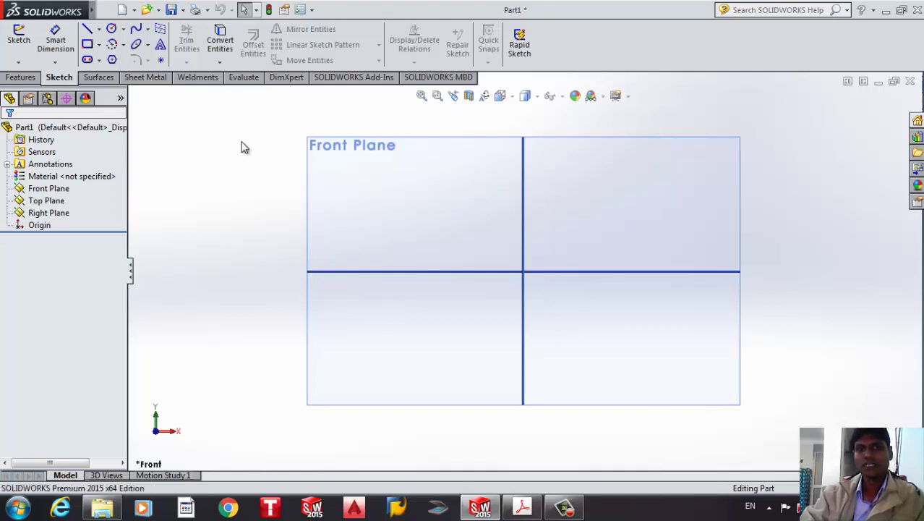
Start a sketch and draw three overlapping corner rectangles: a square, a tall one and a wide one.
left_click(18, 36)
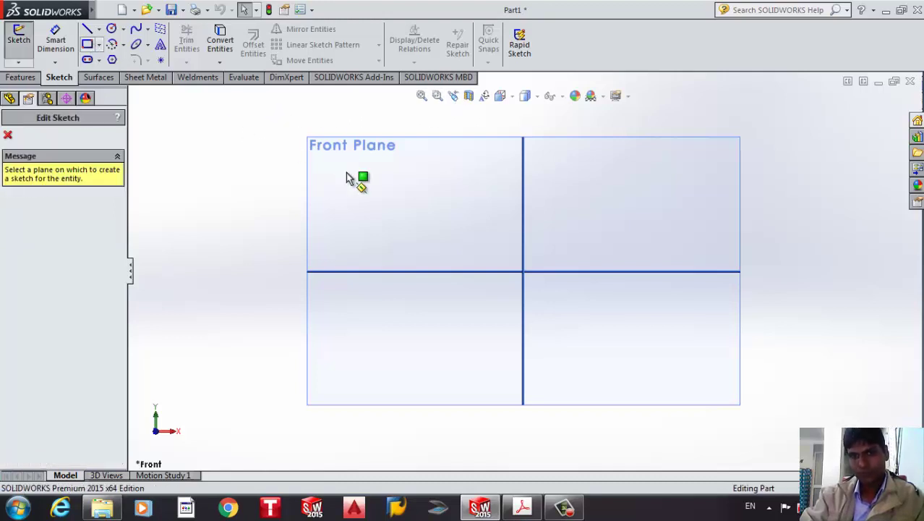
left_click(453, 217)
left_click(452, 211)
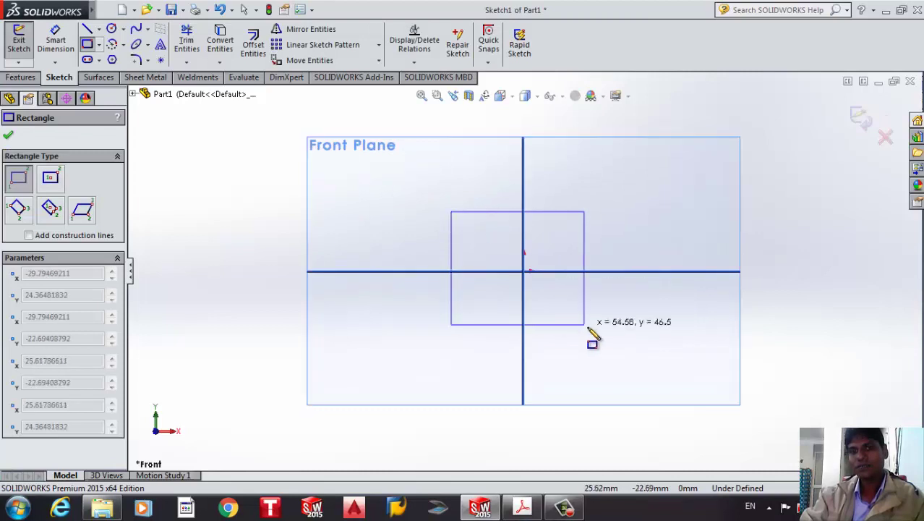
left_click(605, 337)
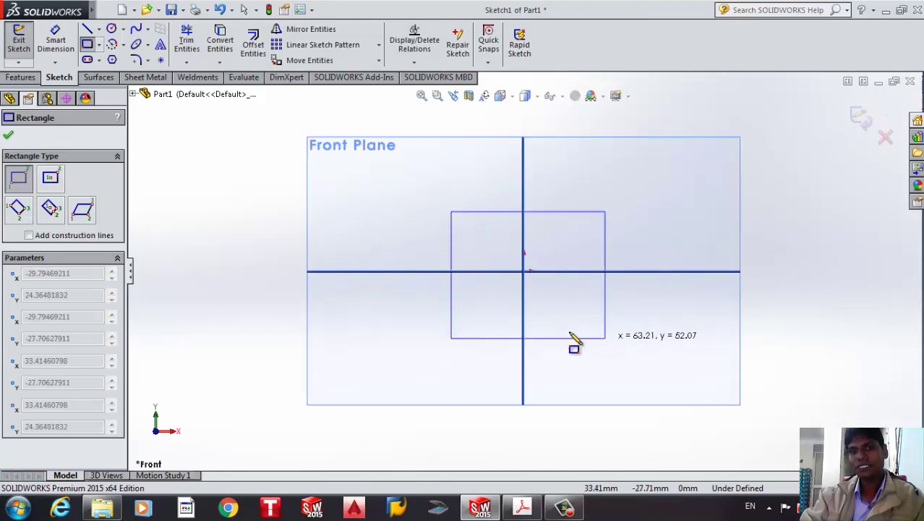
left_click(567, 378)
left_click(481, 177)
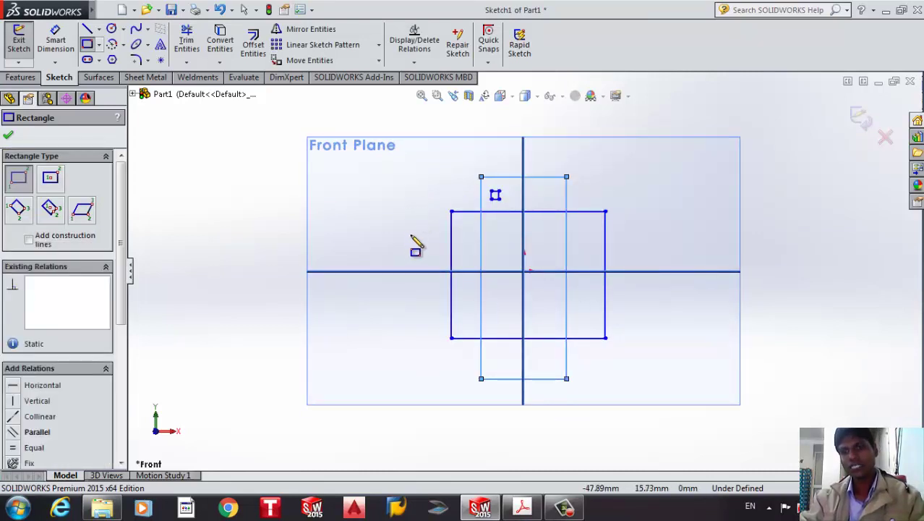
left_click(410, 235)
left_click(649, 324)
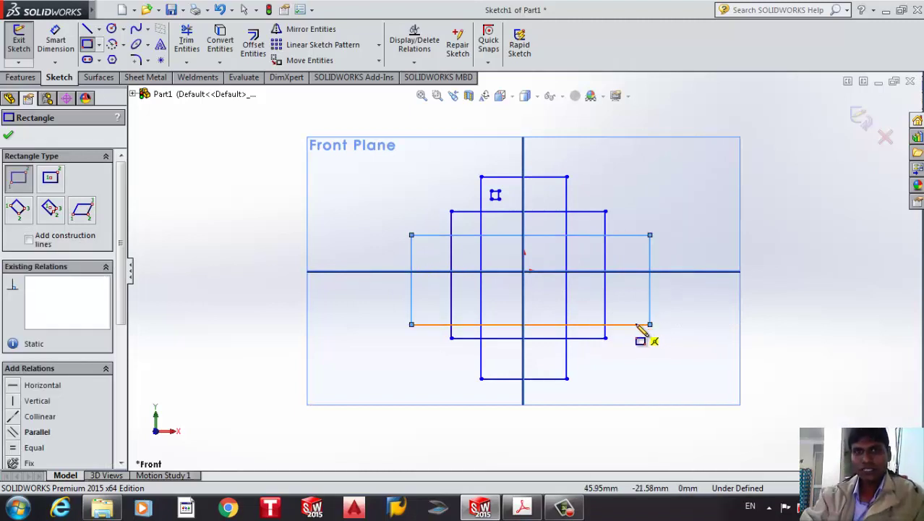
key("Escape")
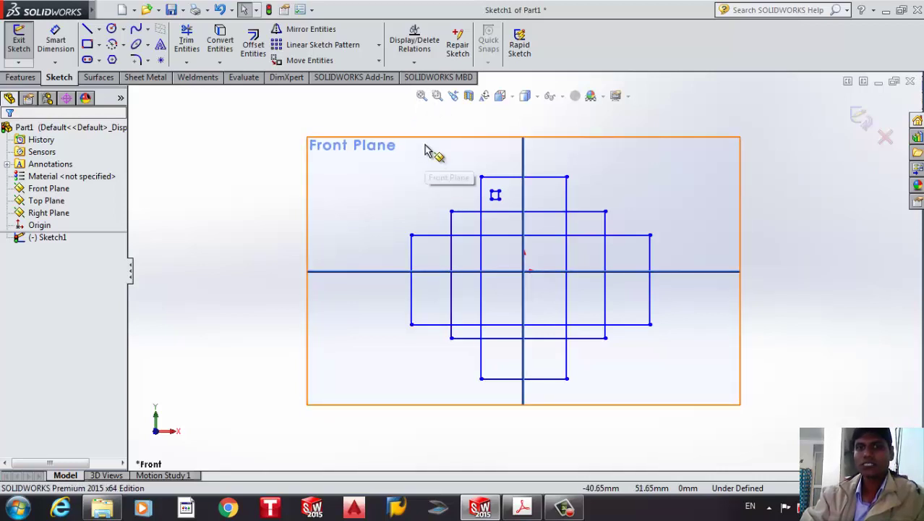
Zoom out and box-select all the sketch lines to review their relations.
key("z")
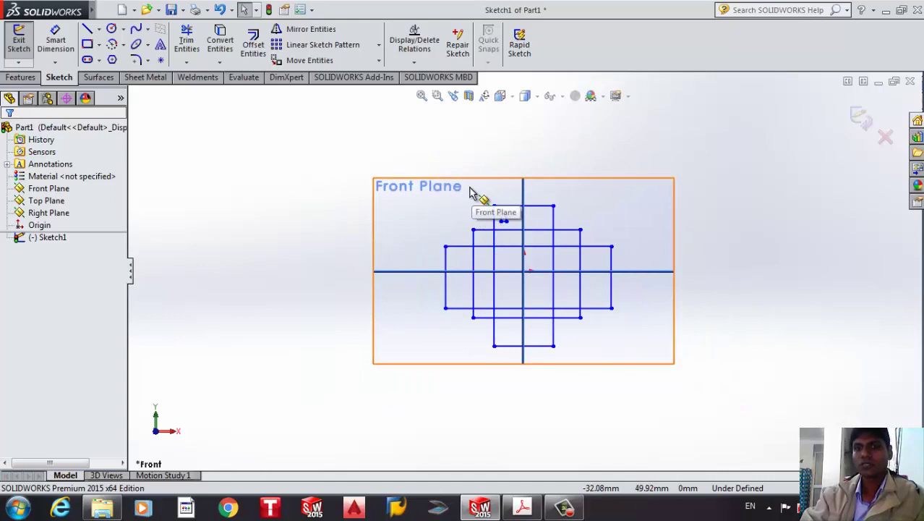
left_click(461, 194)
left_click_drag(460, 194, 654, 339)
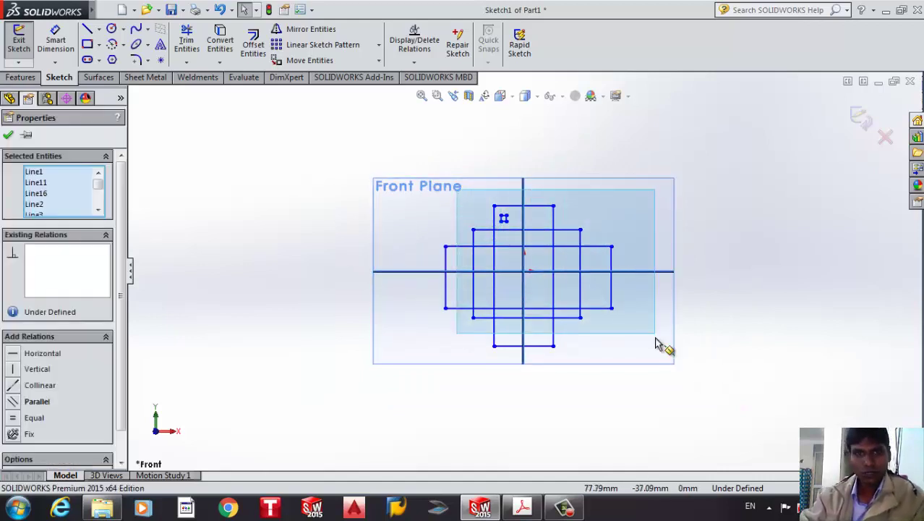
left_click(427, 256)
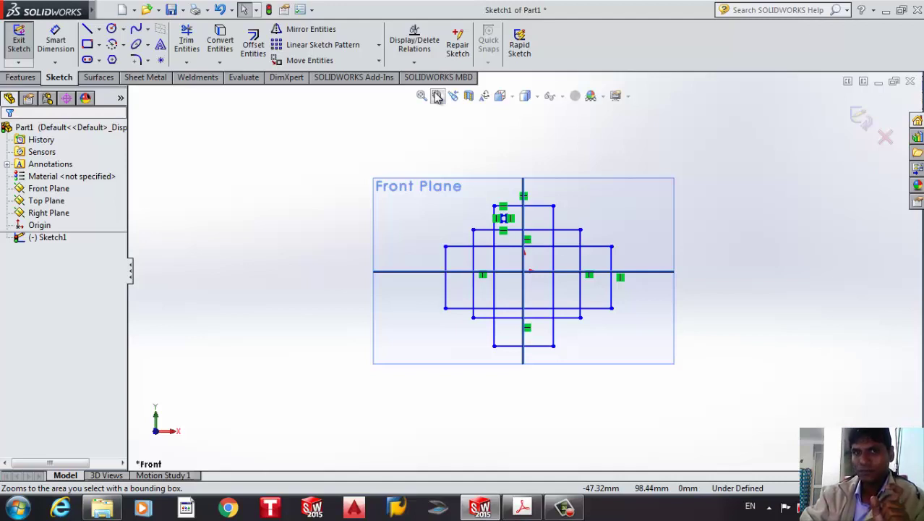
Use Zoom to Area to inspect the small square and its rectangle corner closely.
left_click(438, 97)
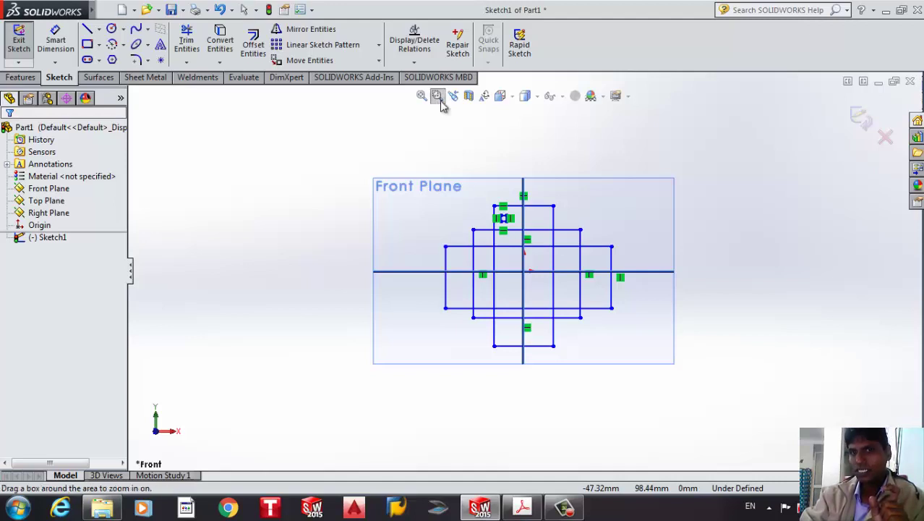
left_click_drag(498, 208, 523, 230)
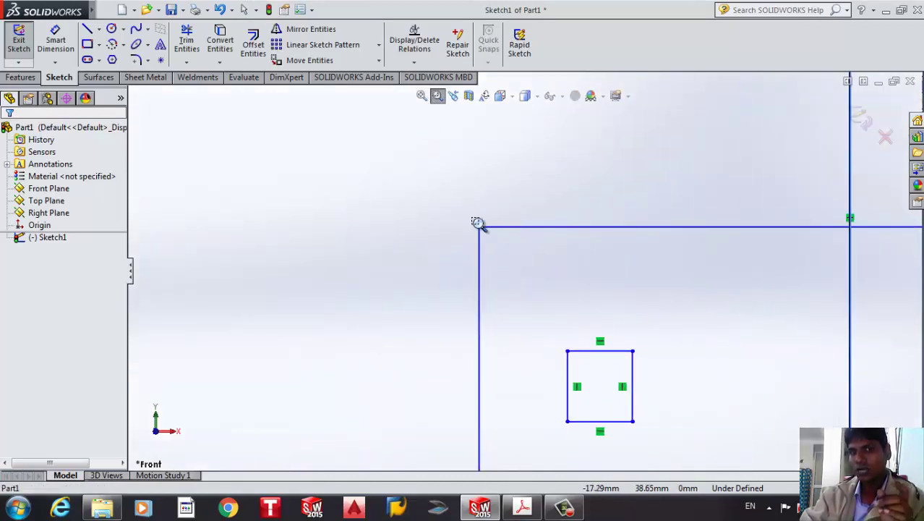
left_click_drag(472, 215, 510, 256)
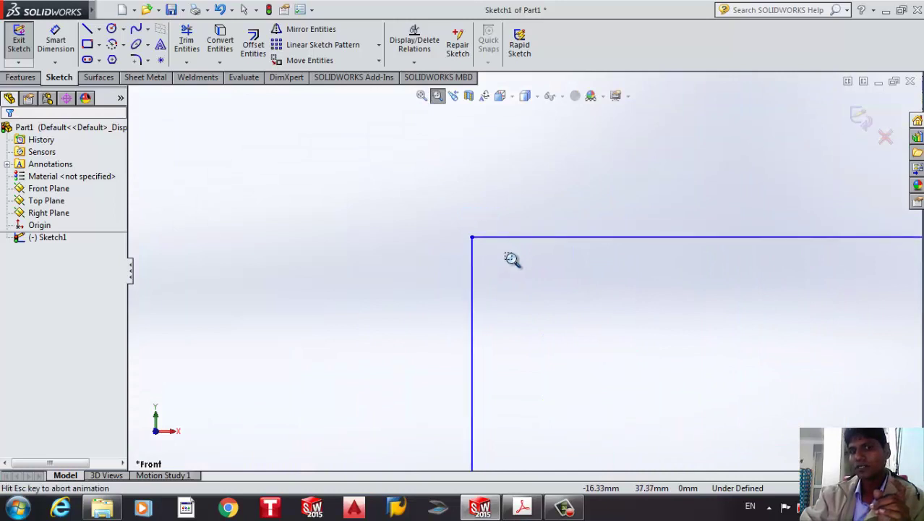
left_click_drag(471, 228, 499, 262)
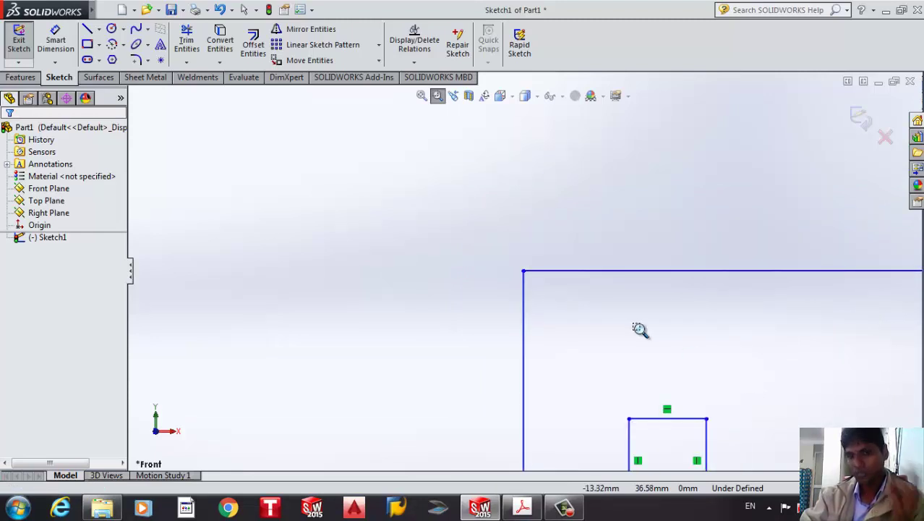
Zoom back out, fit the whole sketch to the view and exit Sketch1.
scroll(638, 337, "up", 2)
scroll(604, 342, "up", 2)
scroll(584, 334, "up", 2)
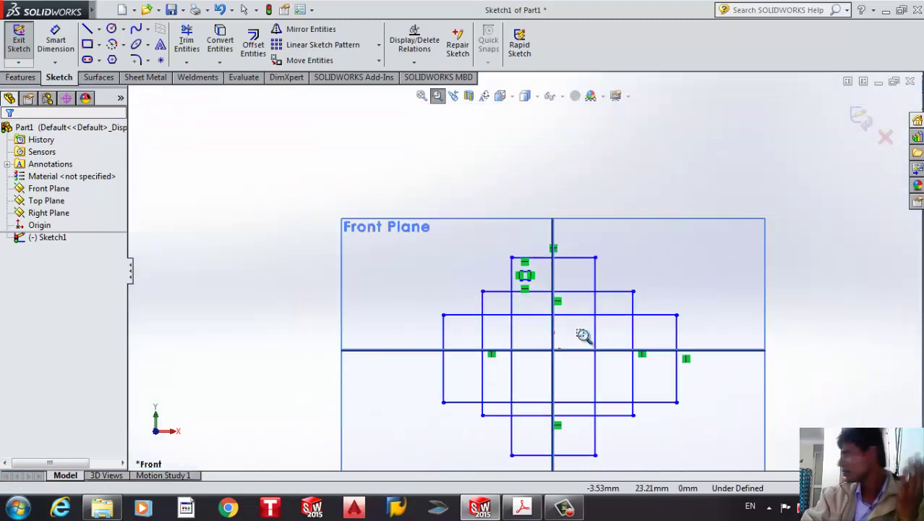
scroll(584, 334, "up", 2)
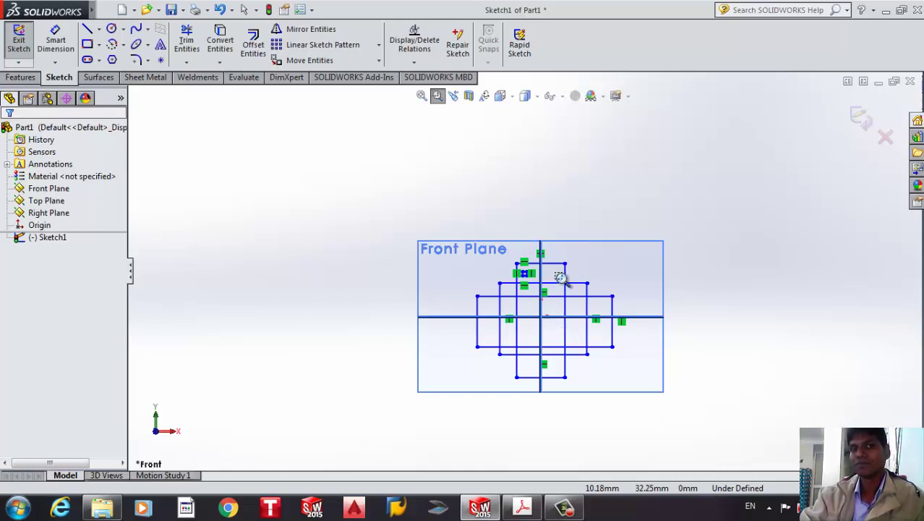
left_click(421, 96)
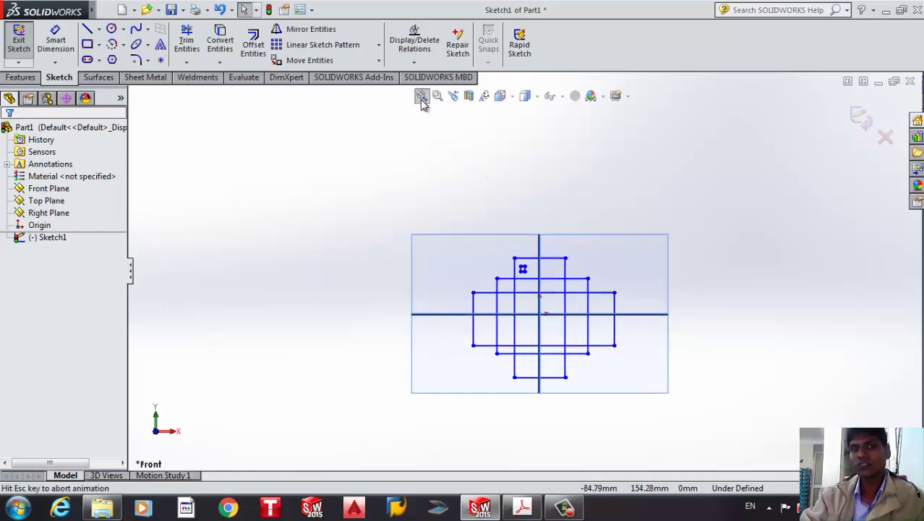
key("ctrl+b")
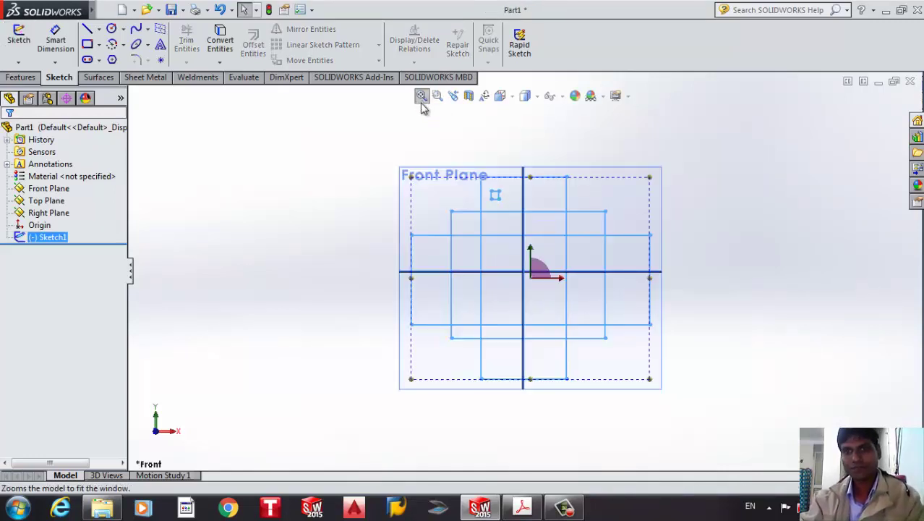
Choose Edit Sketch on Sketch1, then zoom to fit and zoom out around the cross.
left_click(401, 132)
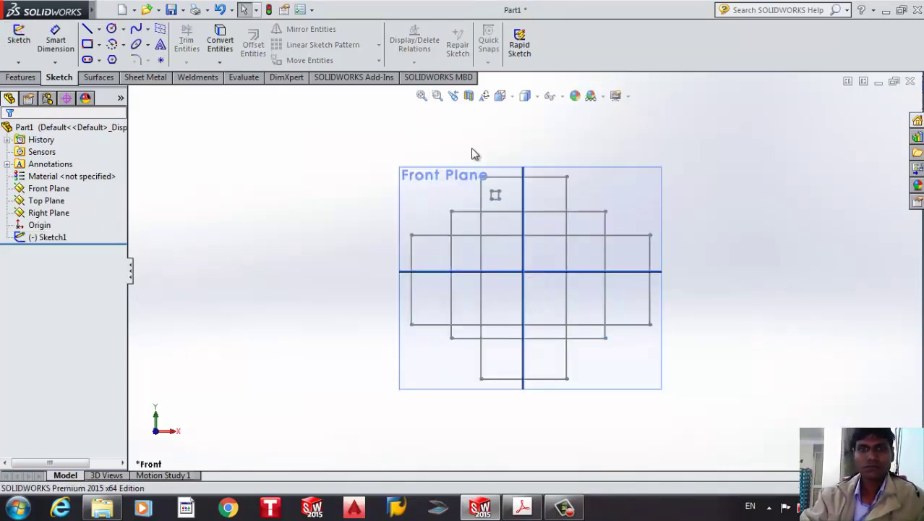
left_click(502, 177)
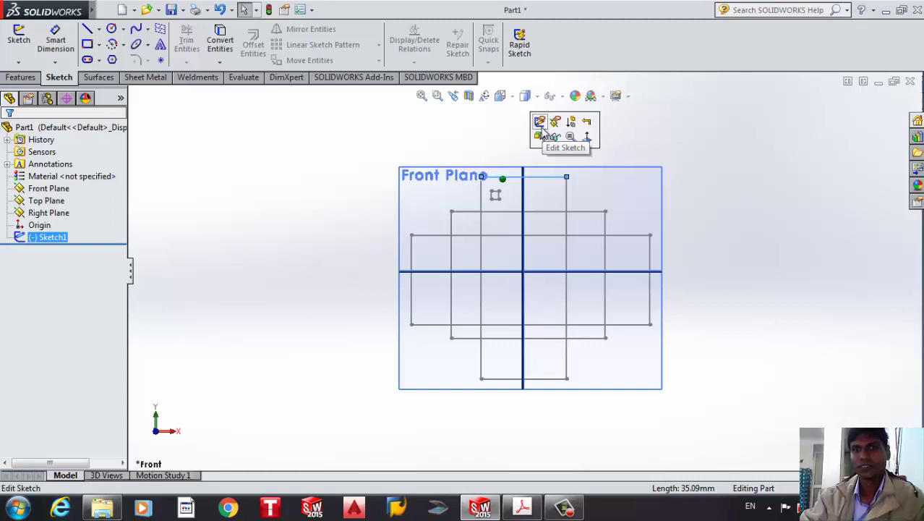
left_click(539, 121)
left_click(421, 96)
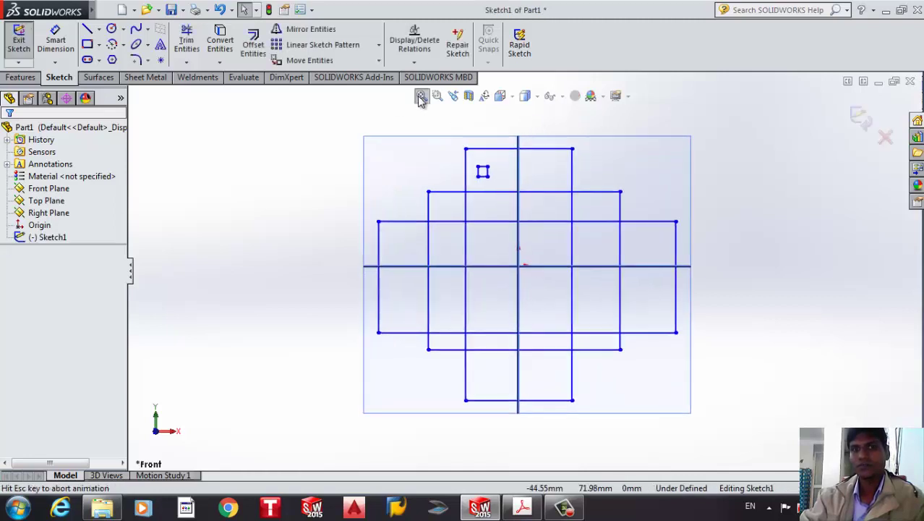
key("z")
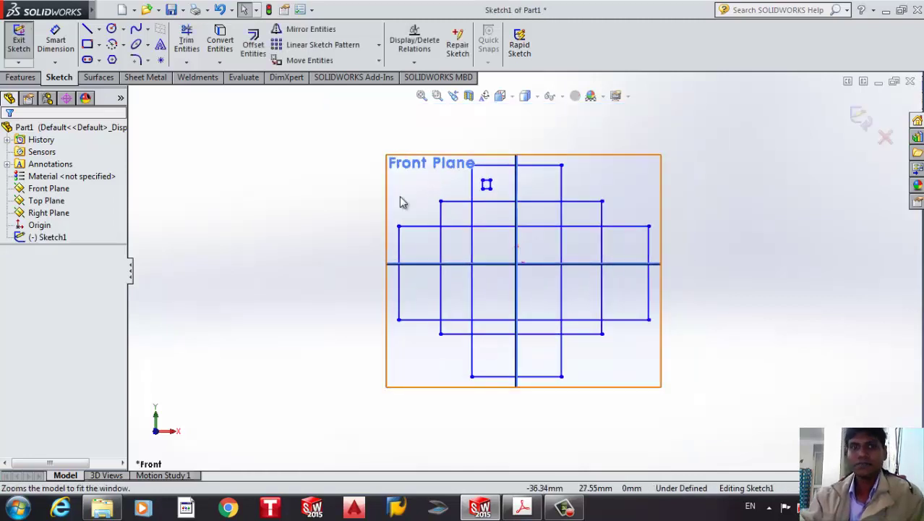
left_click(422, 96)
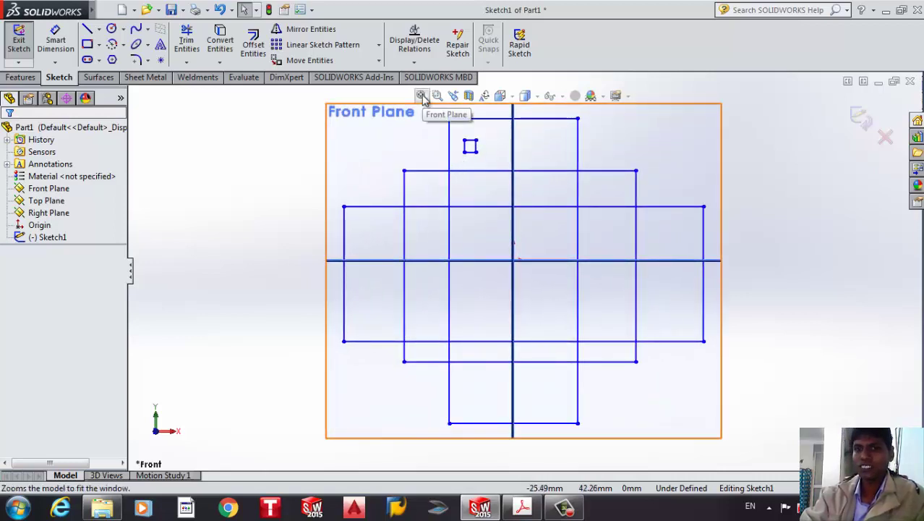
key("z")
key("z")
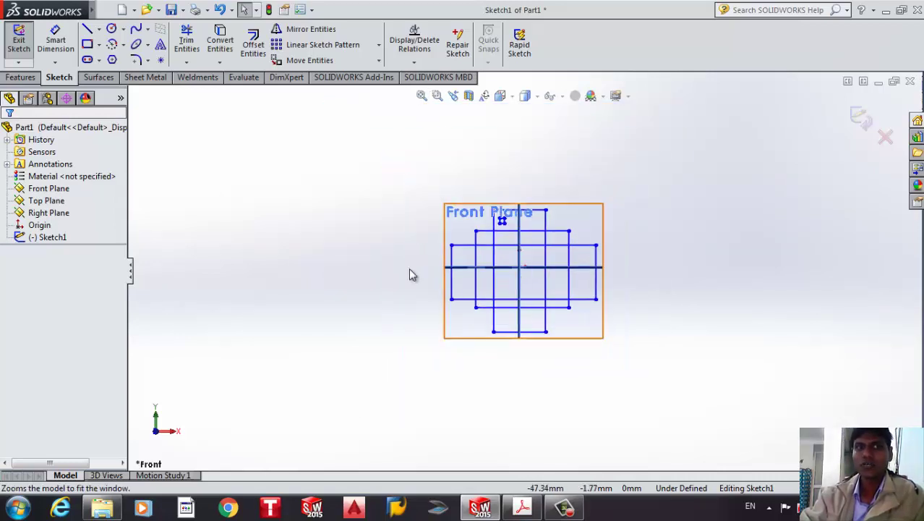
scroll(405, 267, "down", 3)
scroll(456, 262, "down", 1)
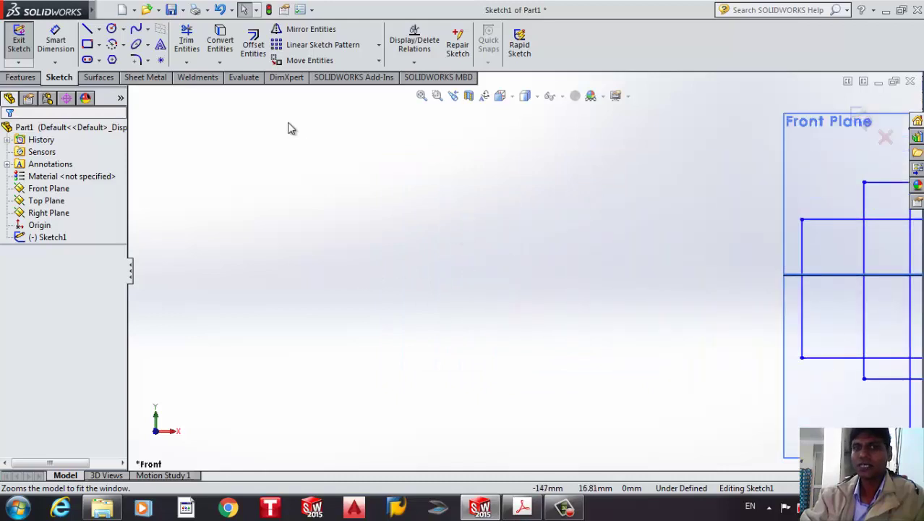
Draw a separate tall corner rectangle left of the cross, then return to the earlier view.
left_click(88, 45)
left_click_drag(229, 186, 328, 374)
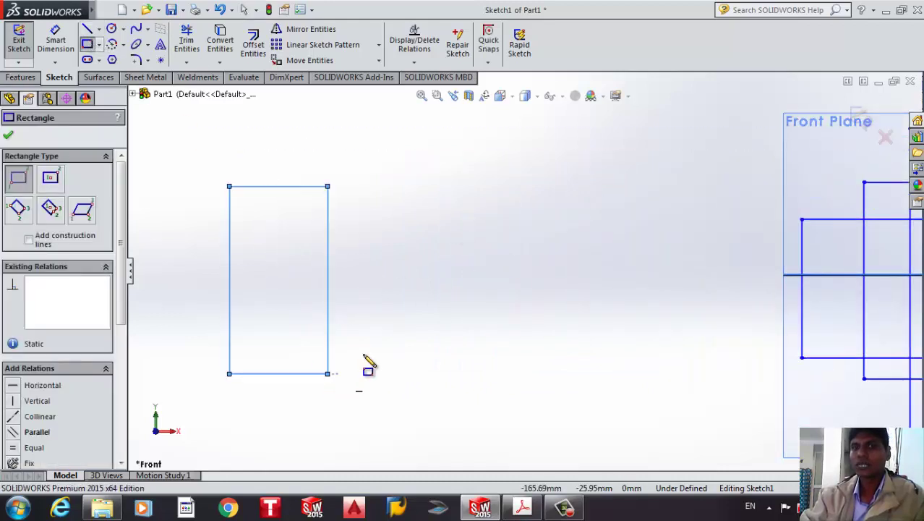
key("z")
scroll(403, 312, "down", 3)
scroll(412, 297, "down", 3)
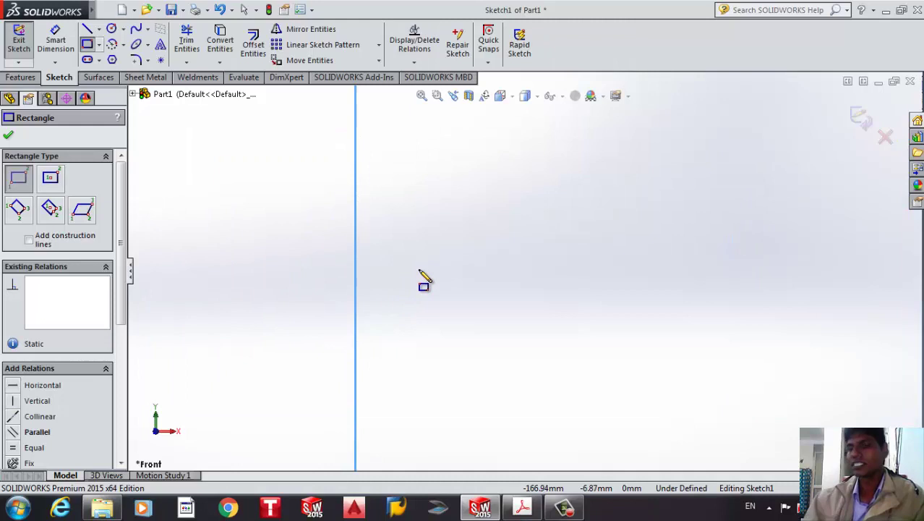
left_click(420, 100)
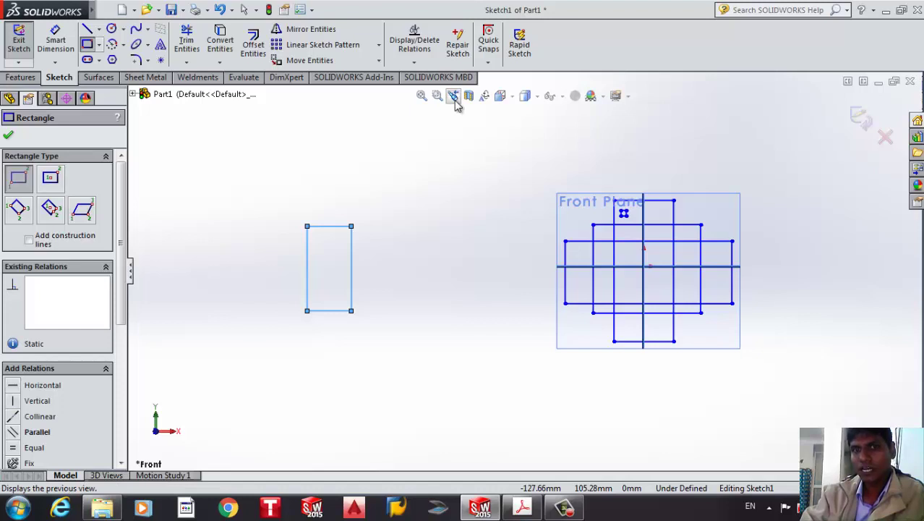
left_click(454, 100)
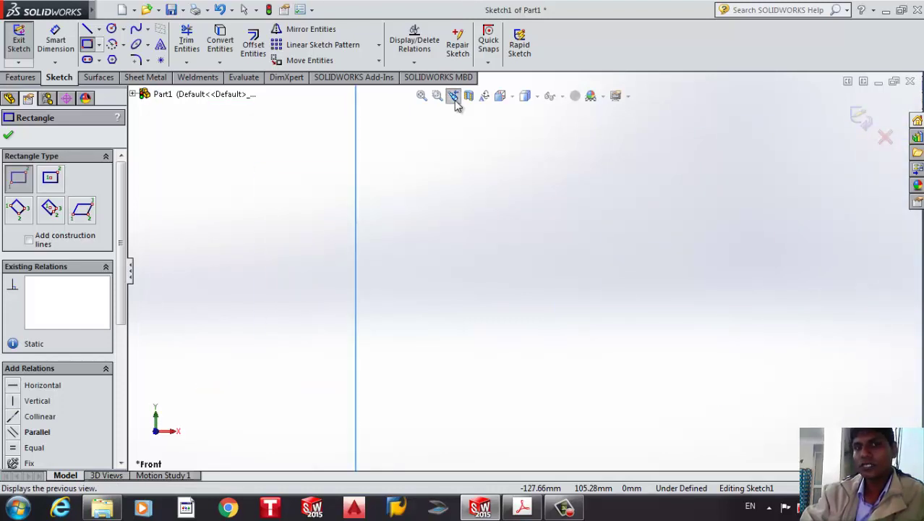
left_click(454, 101)
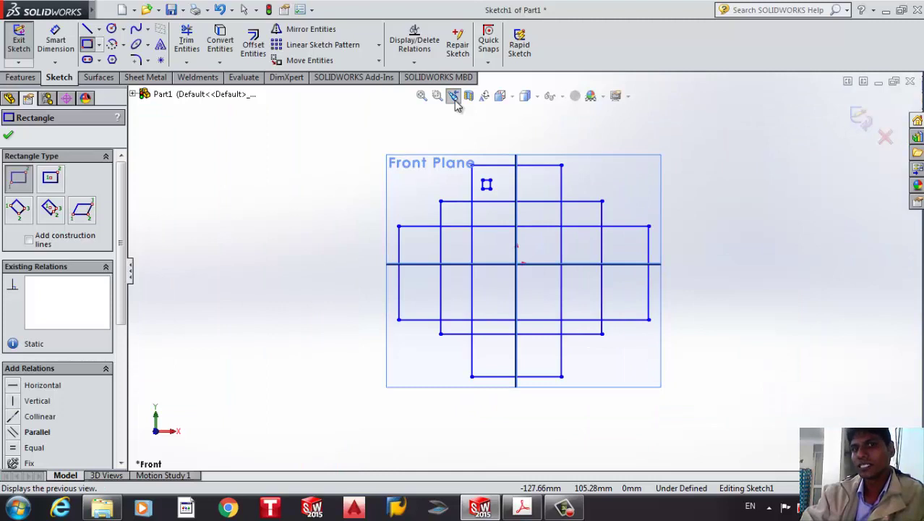